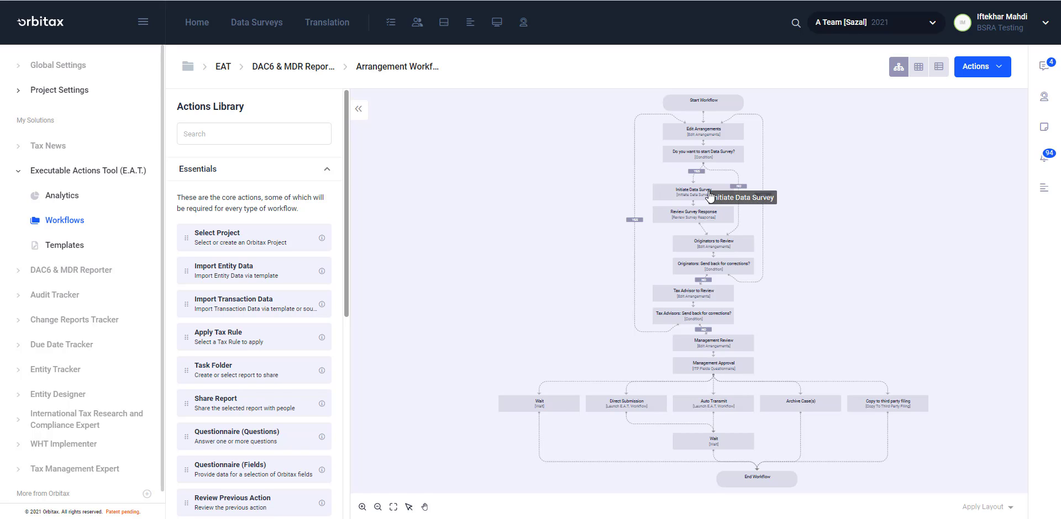
- Check which survey template the Initiate Data Survey action uses and confirm its settings
{"action": "left_click", "coordinate": [702, 196]}
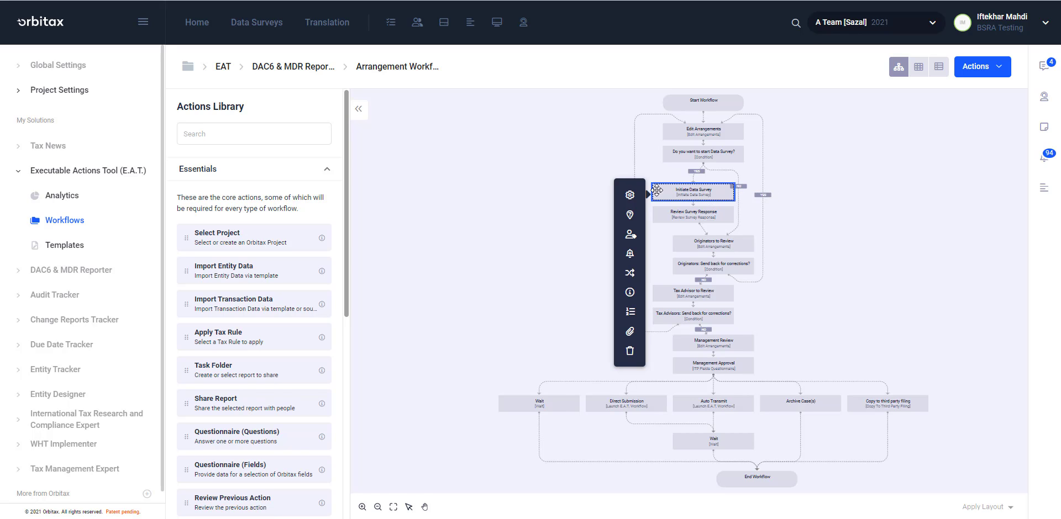
{"action": "left_click", "coordinate": [629, 196]}
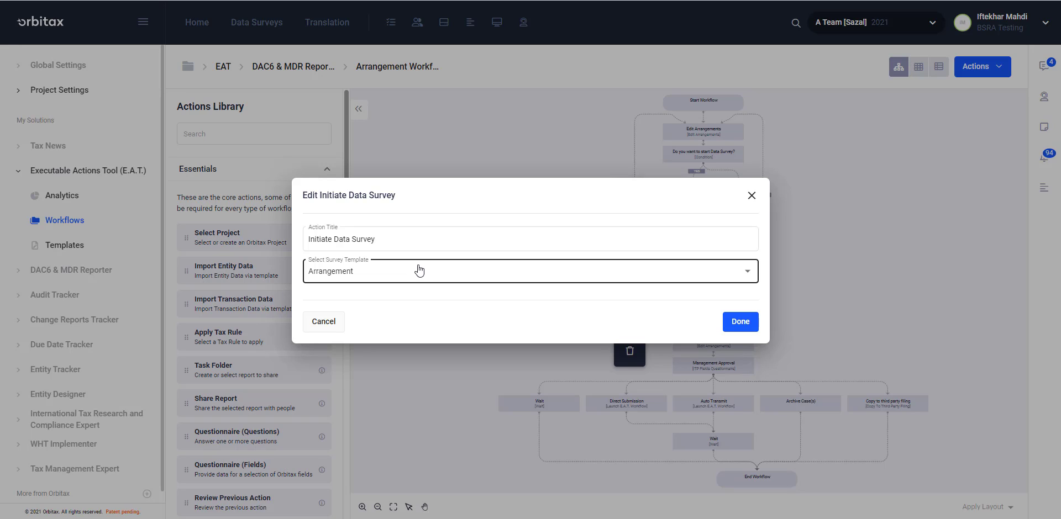
{"action": "left_click", "coordinate": [740, 322]}
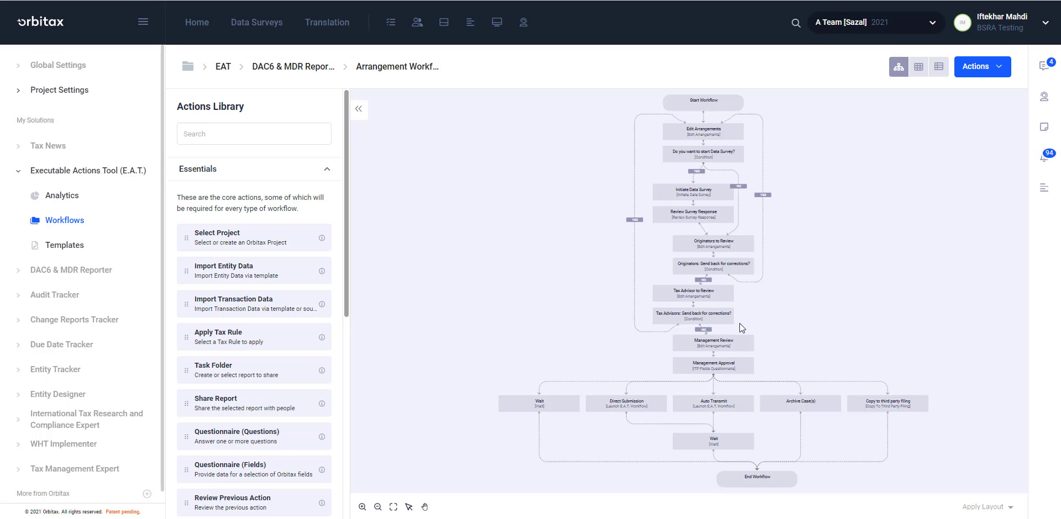
- Set the Direct Submission action to launch the Dac6 Direct Submission Template workflow and confirm its settings
{"action": "left_click", "coordinate": [632, 407]}
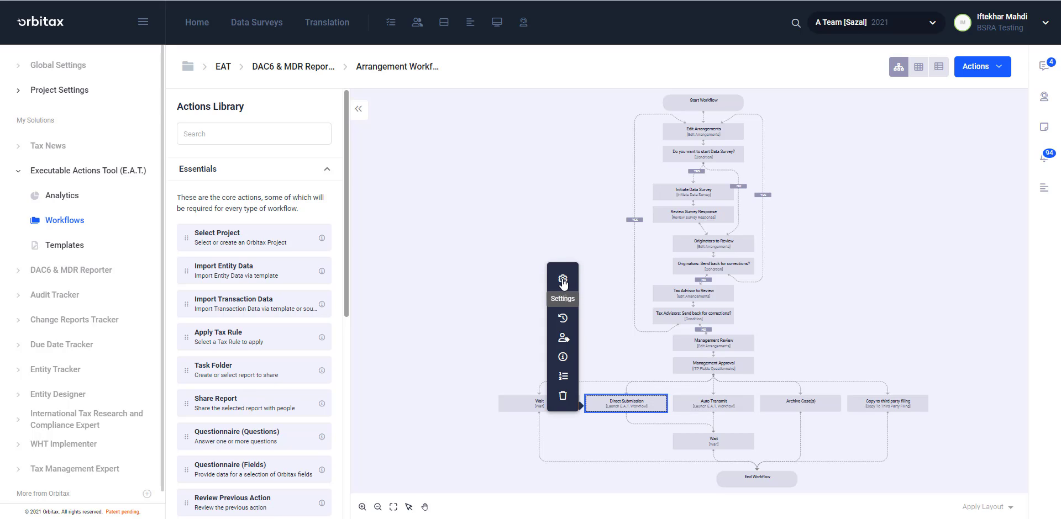
{"action": "left_click", "coordinate": [562, 281]}
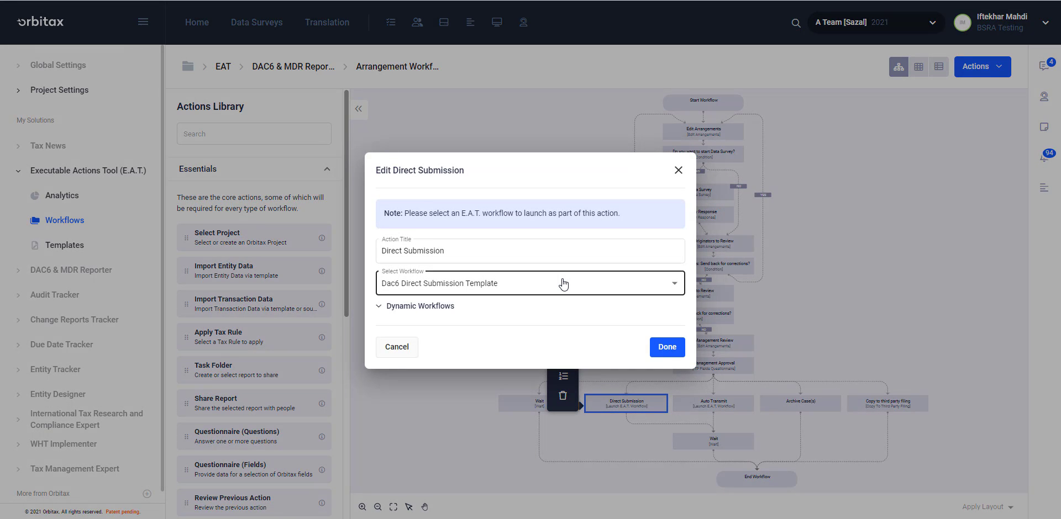
{"action": "left_click", "coordinate": [489, 285]}
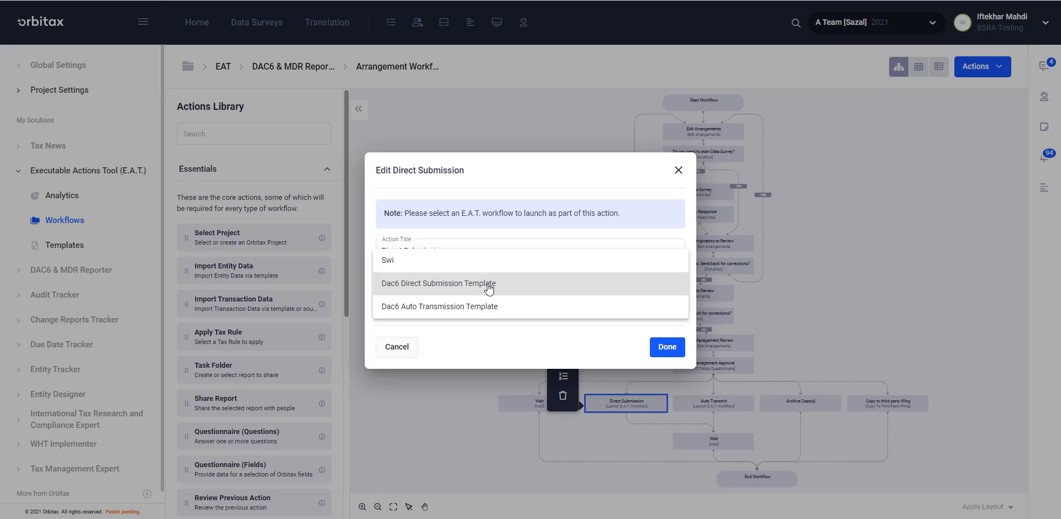
{"action": "left_click", "coordinate": [489, 284]}
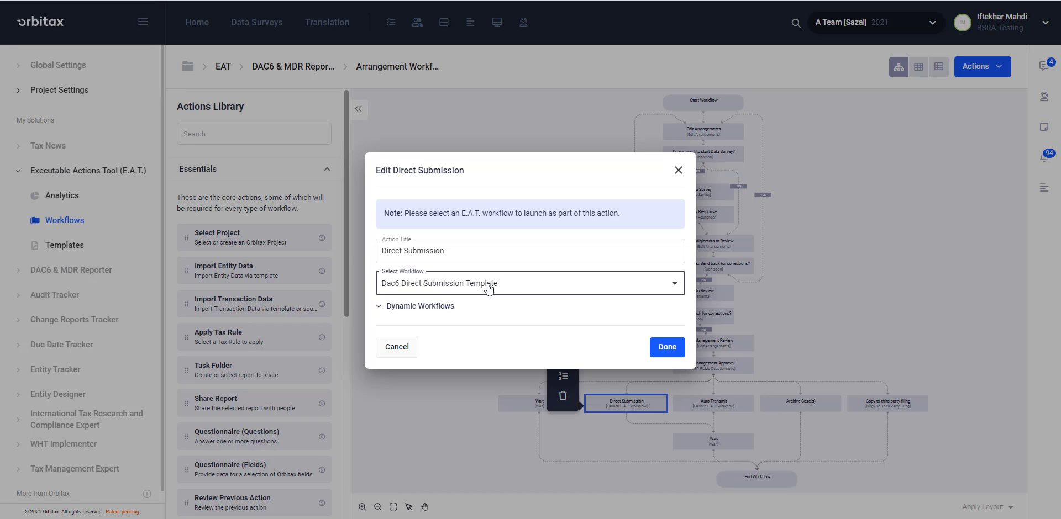
{"action": "left_click", "coordinate": [667, 347]}
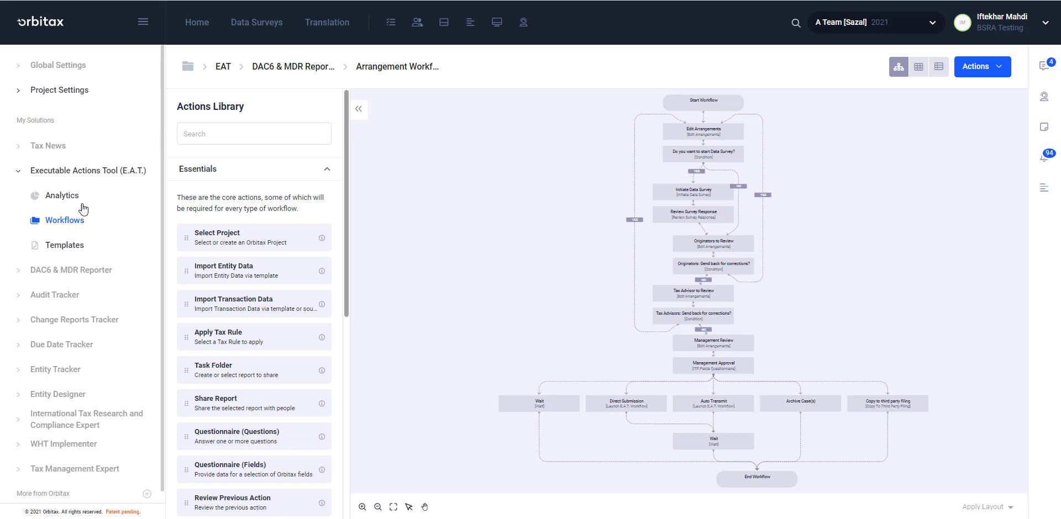
- Go to the Arrangements list under the DAC6 & MDR Reporter cases
{"action": "left_click", "coordinate": [71, 272]}
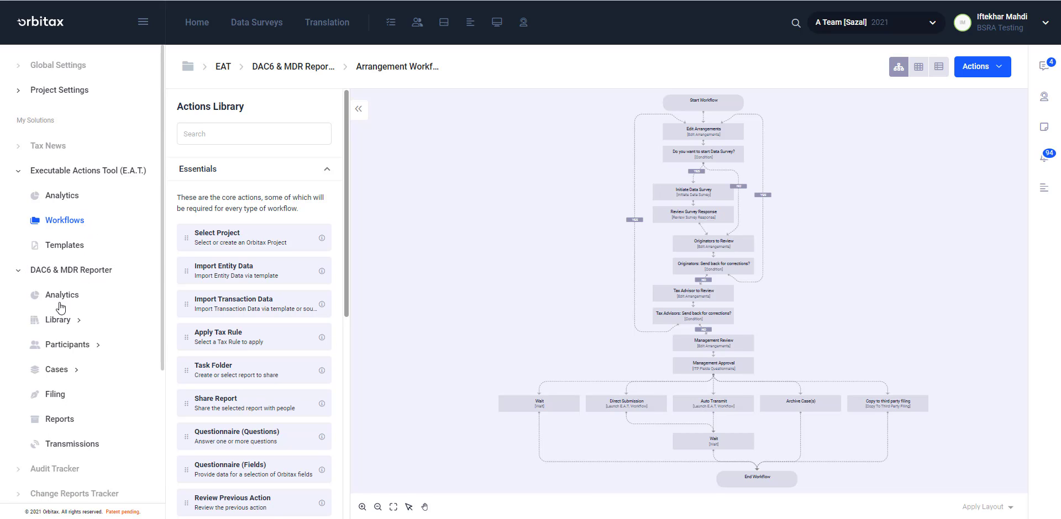
{"action": "left_click", "coordinate": [73, 374]}
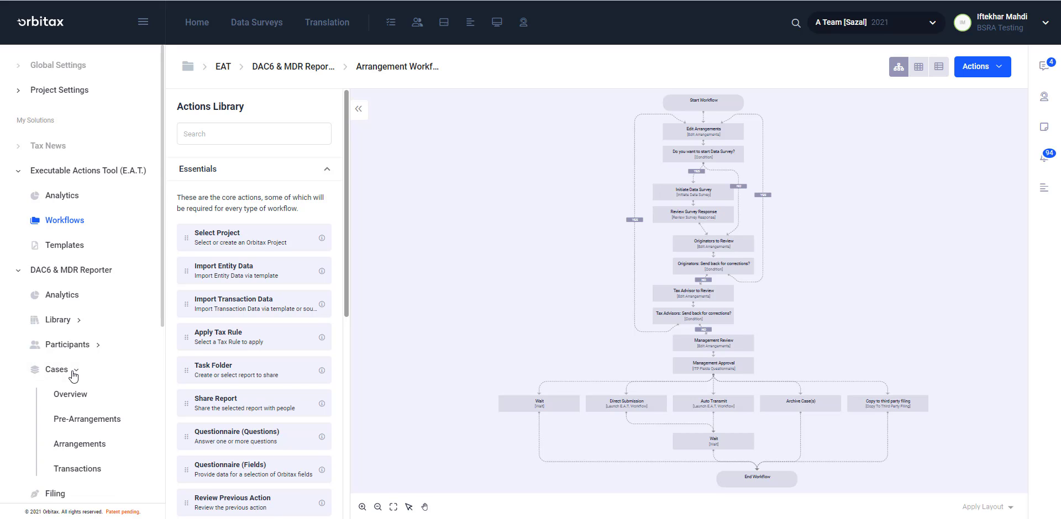
{"action": "left_click", "coordinate": [80, 445]}
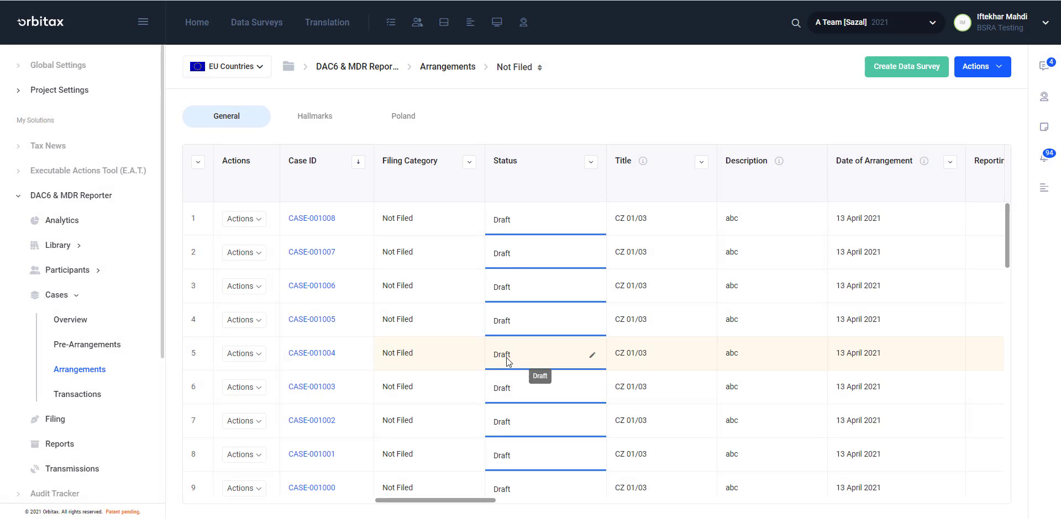
- Assign the Arrangement Workflow template to the case in the first row and launch the workflow immediately
{"action": "left_click_drag", "start_coordinate": [439, 503], "coordinate": [991, 513]}
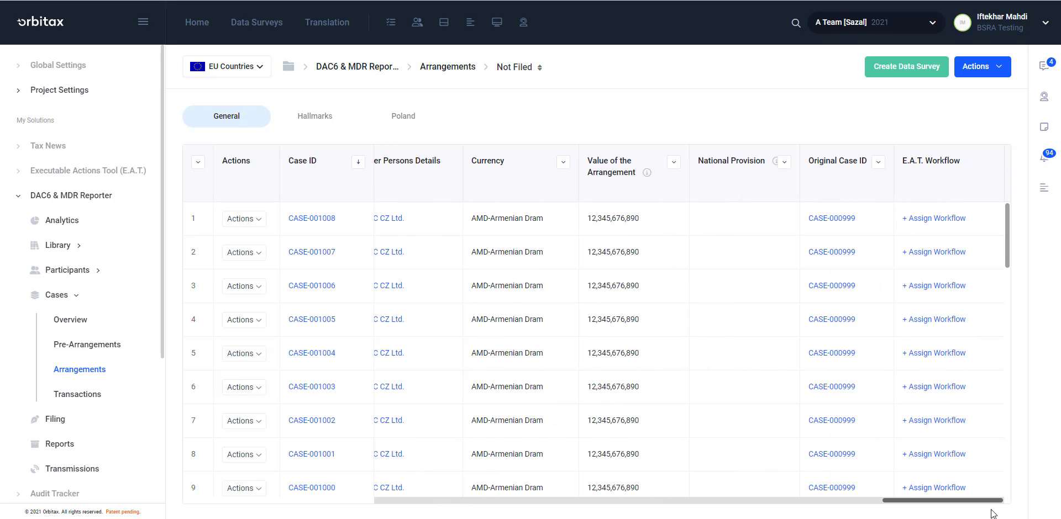
{"action": "left_click", "coordinate": [929, 224]}
{"action": "left_click", "coordinate": [472, 255]}
{"action": "type", "text": "Swi"}
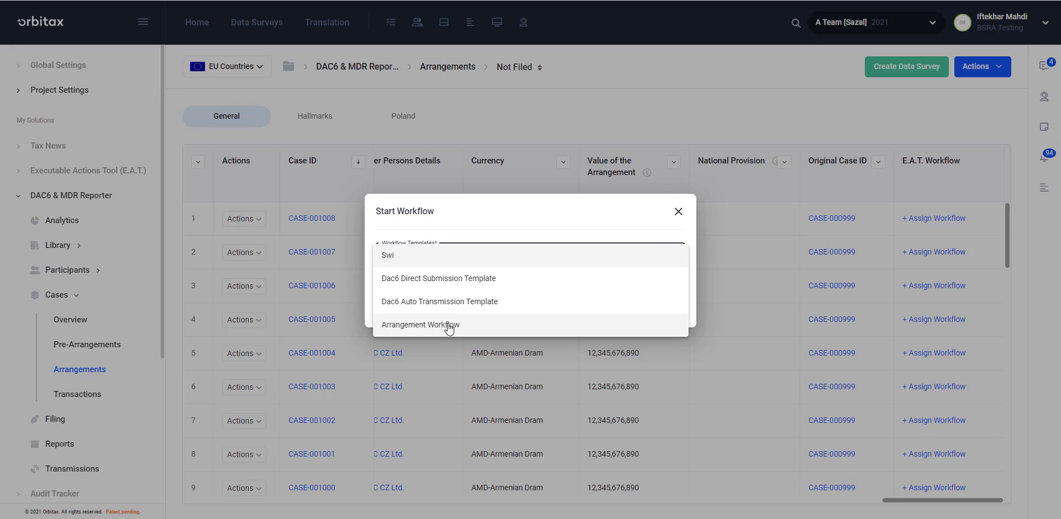
{"action": "left_click", "coordinate": [448, 326]}
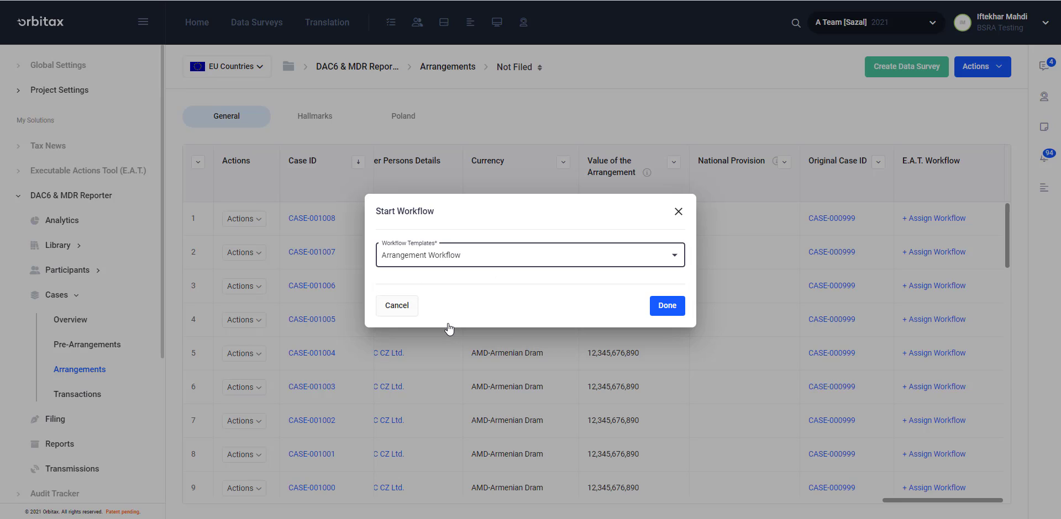
{"action": "left_click", "coordinate": [667, 307]}
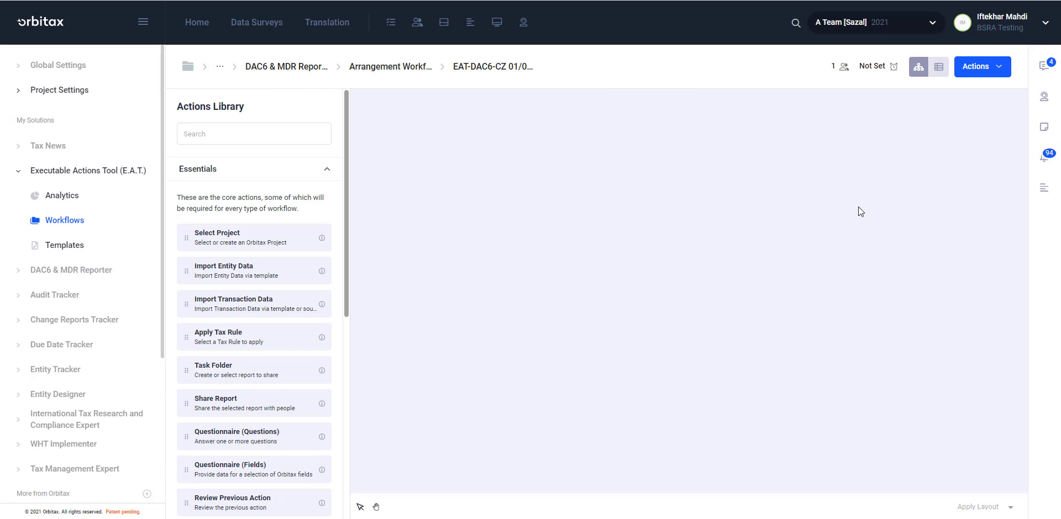
{"action": "left_click", "coordinate": [988, 77]}
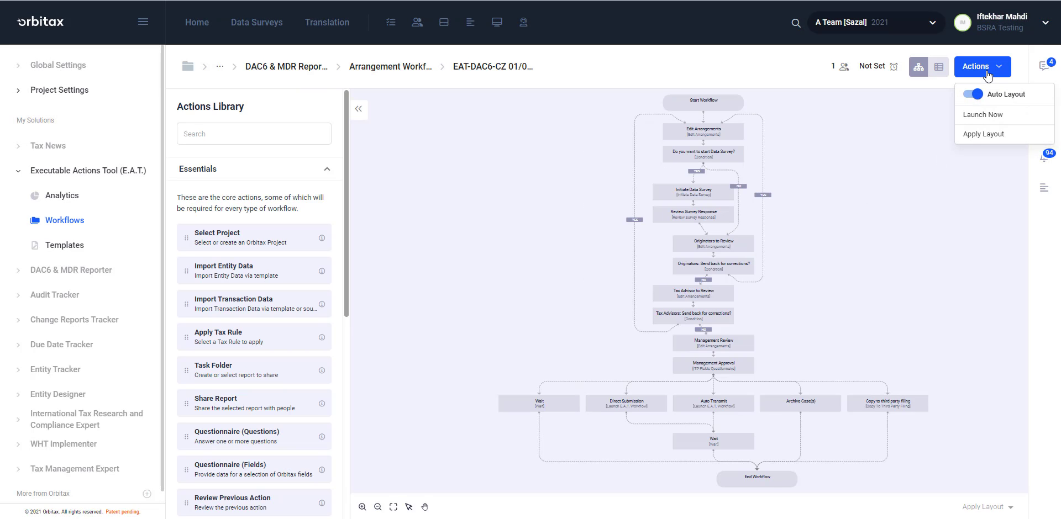
{"action": "left_click", "coordinate": [990, 121]}
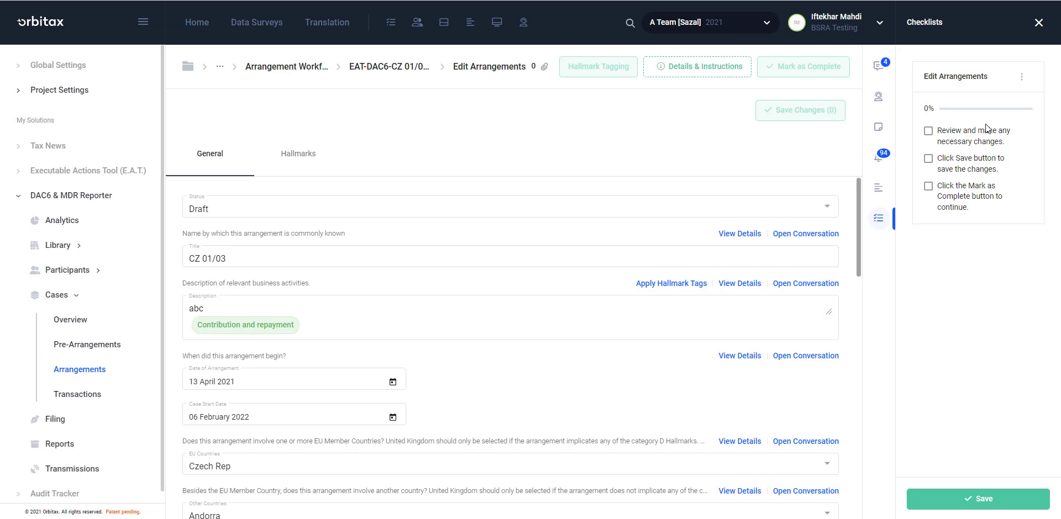
- Tick all three Edit Arrangements checklist items, save the checklist, and mark the Edit Arrangements action as complete
{"action": "left_click", "coordinate": [928, 132]}
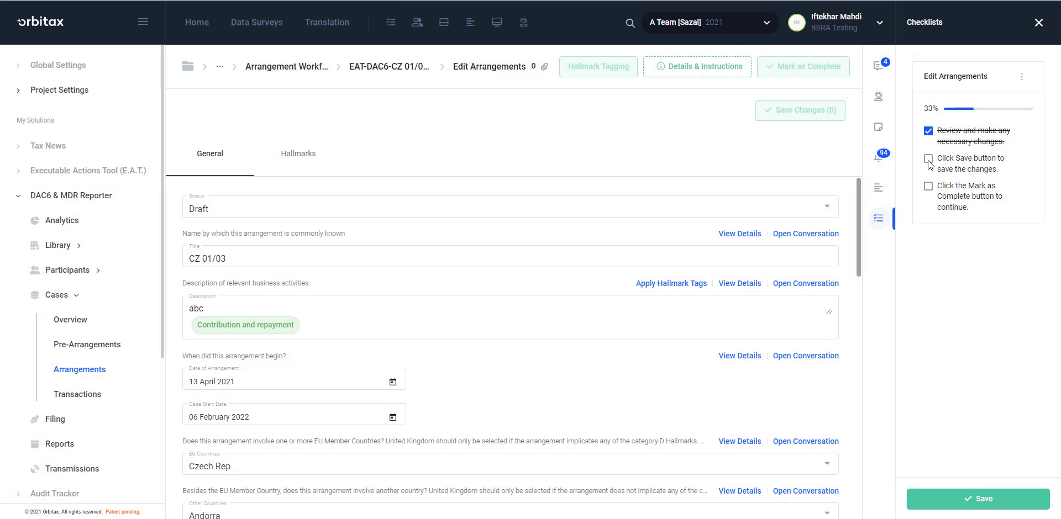
{"action": "left_click", "coordinate": [928, 160]}
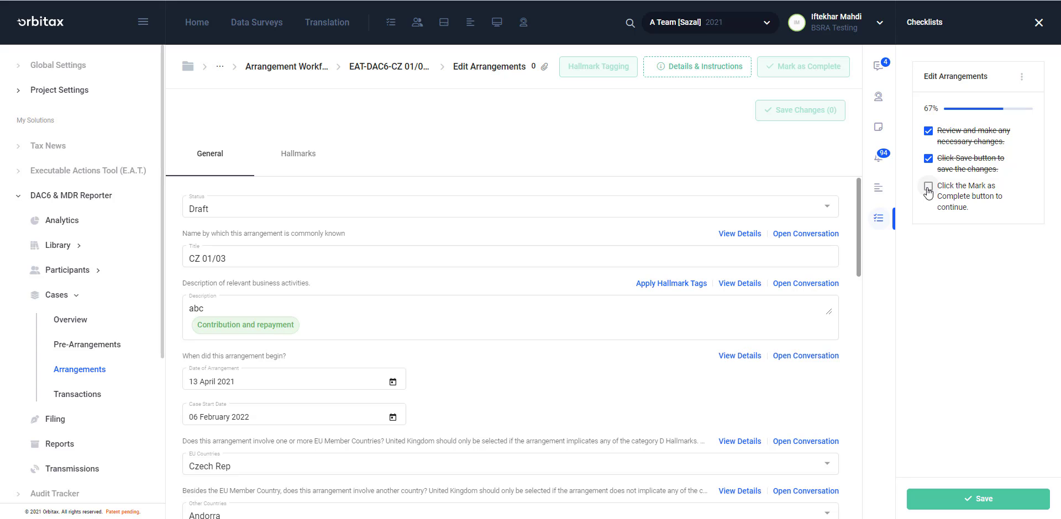
{"action": "left_click", "coordinate": [928, 188]}
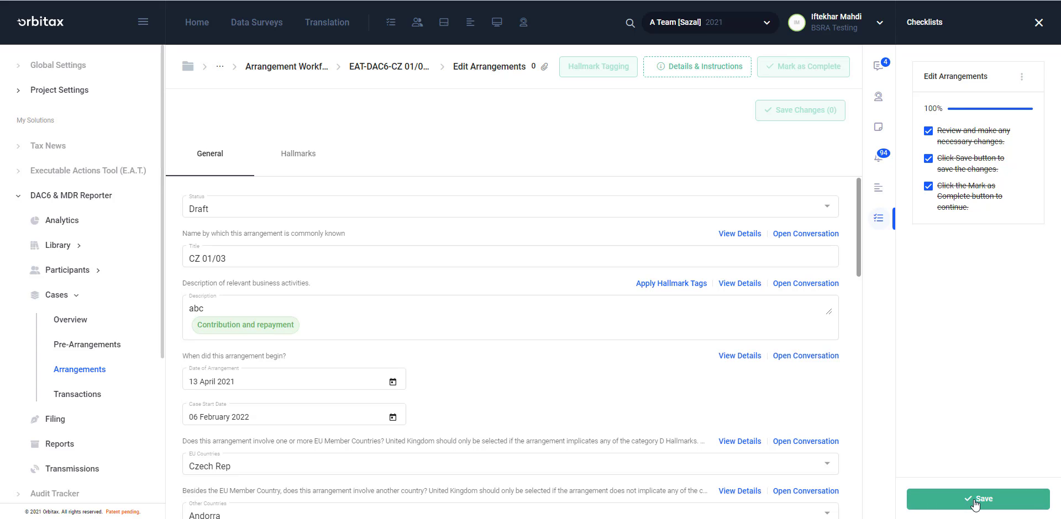
{"action": "left_click", "coordinate": [975, 502]}
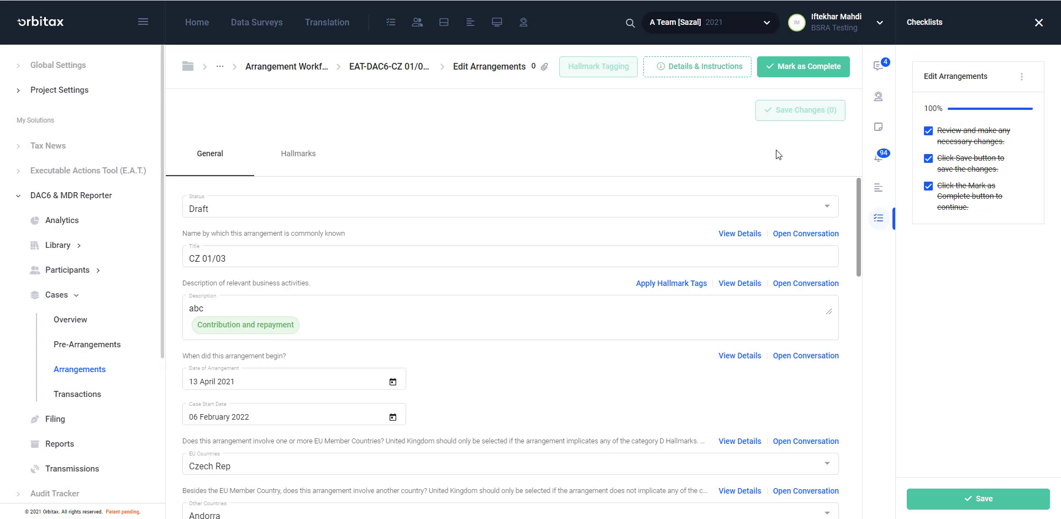
{"action": "left_click", "coordinate": [805, 69]}
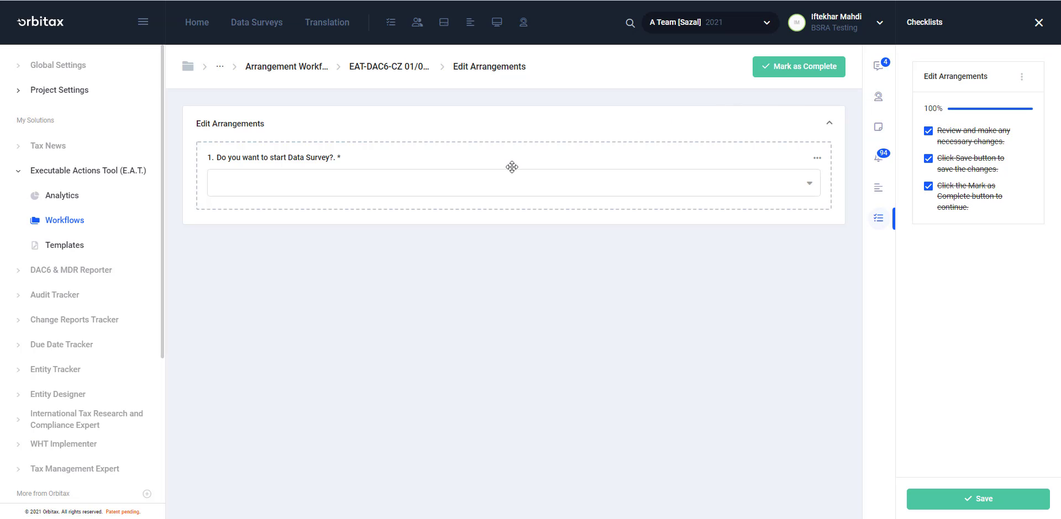
- Answer No to "Do you want to start Data Survey?" and mark the condition as complete
{"action": "left_click", "coordinate": [299, 184]}
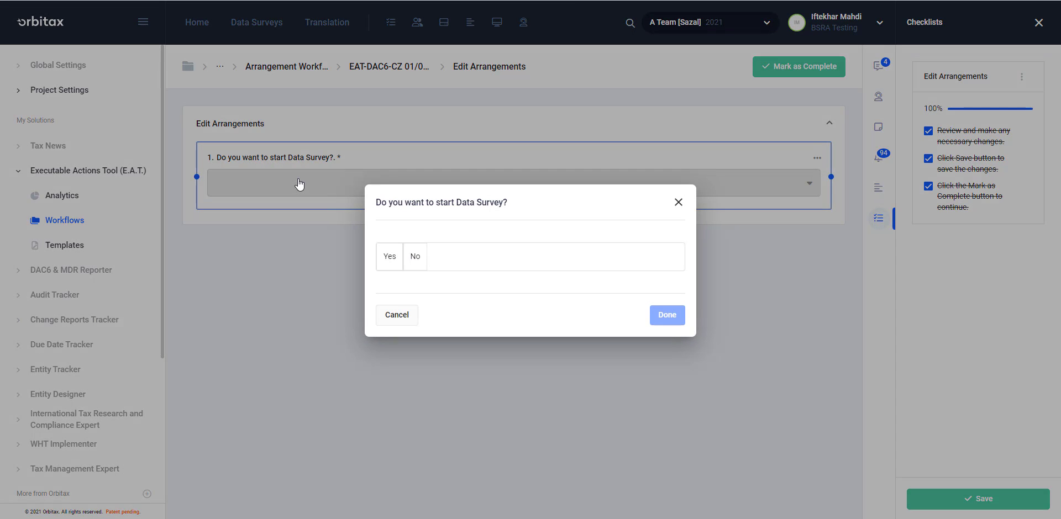
{"action": "left_click", "coordinate": [419, 265]}
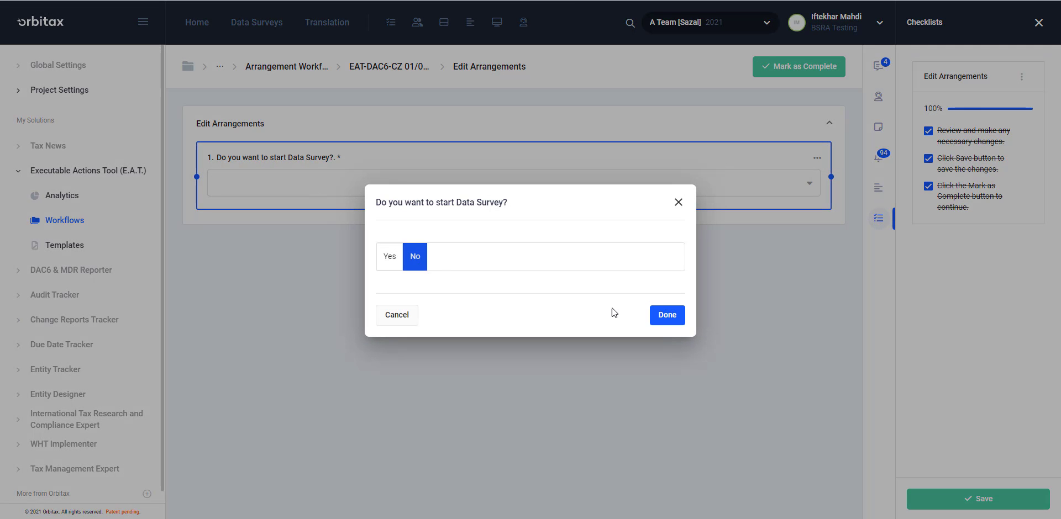
{"action": "left_click", "coordinate": [670, 315]}
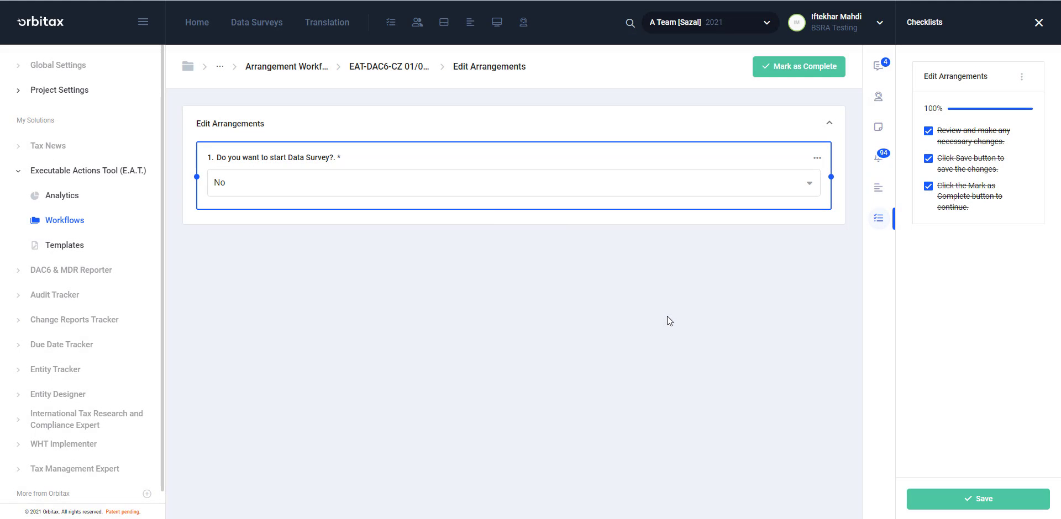
{"action": "left_click", "coordinate": [790, 69]}
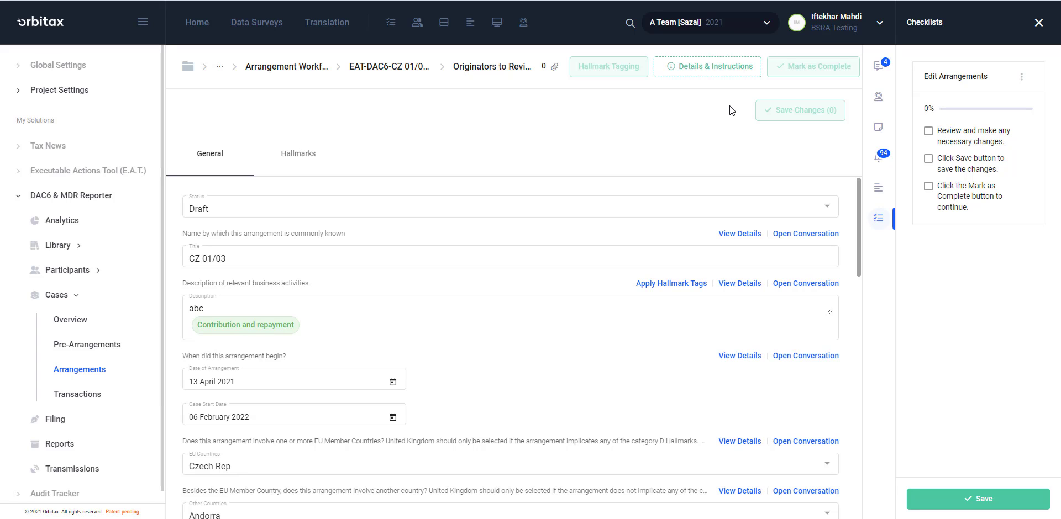
- Tick and save all three checklist items of the Originators to Review stage and mark the review as complete
{"action": "left_click", "coordinate": [928, 132]}
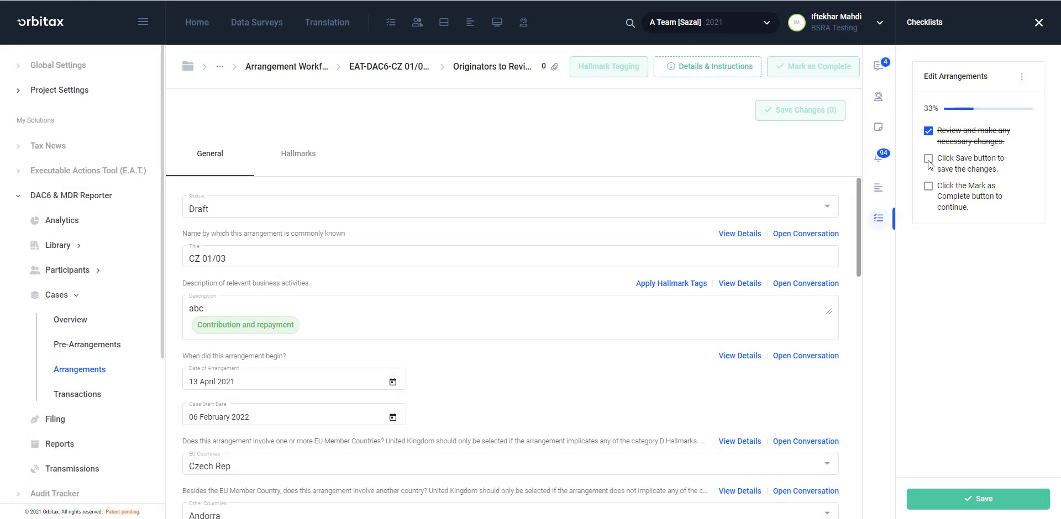
{"action": "left_click", "coordinate": [928, 159]}
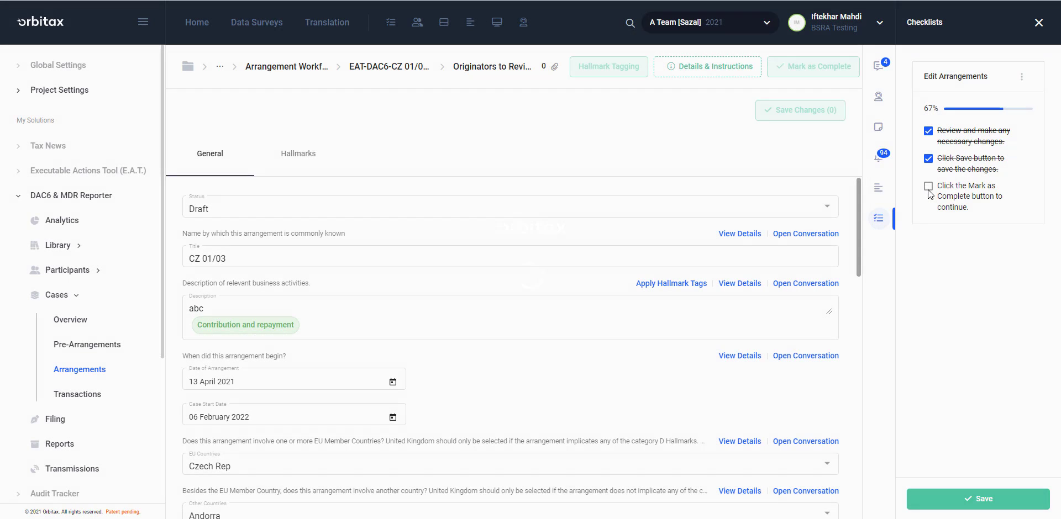
{"action": "left_click", "coordinate": [929, 187]}
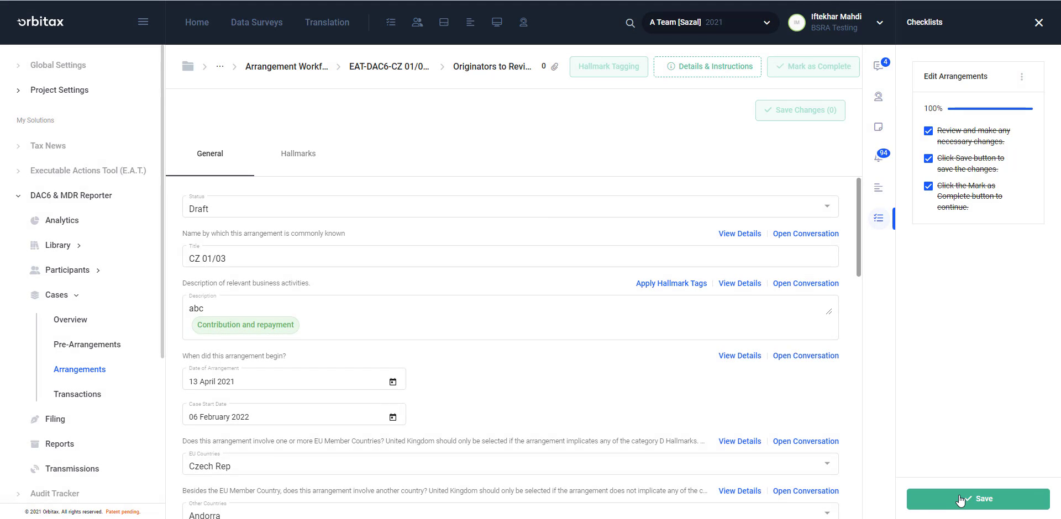
{"action": "left_click", "coordinate": [960, 500]}
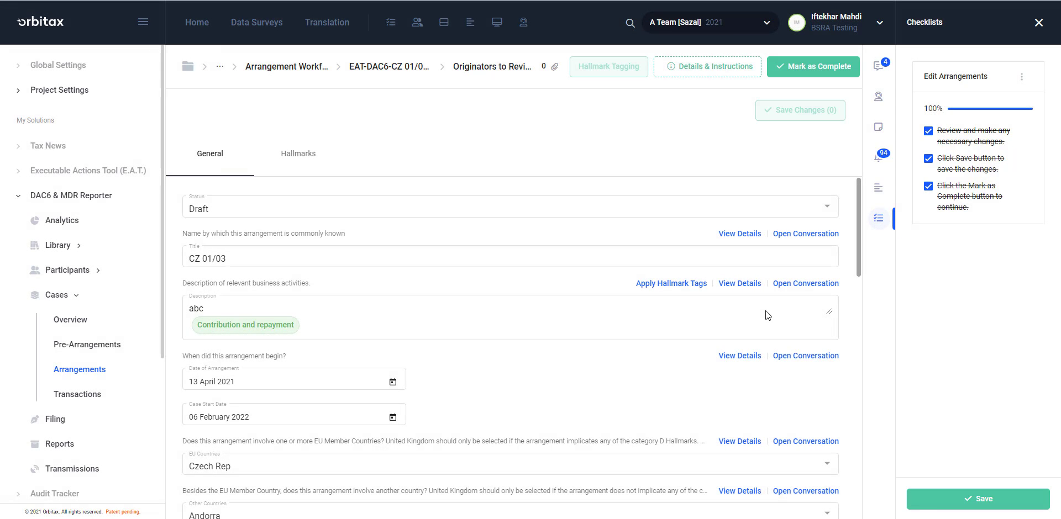
{"action": "left_click", "coordinate": [807, 67]}
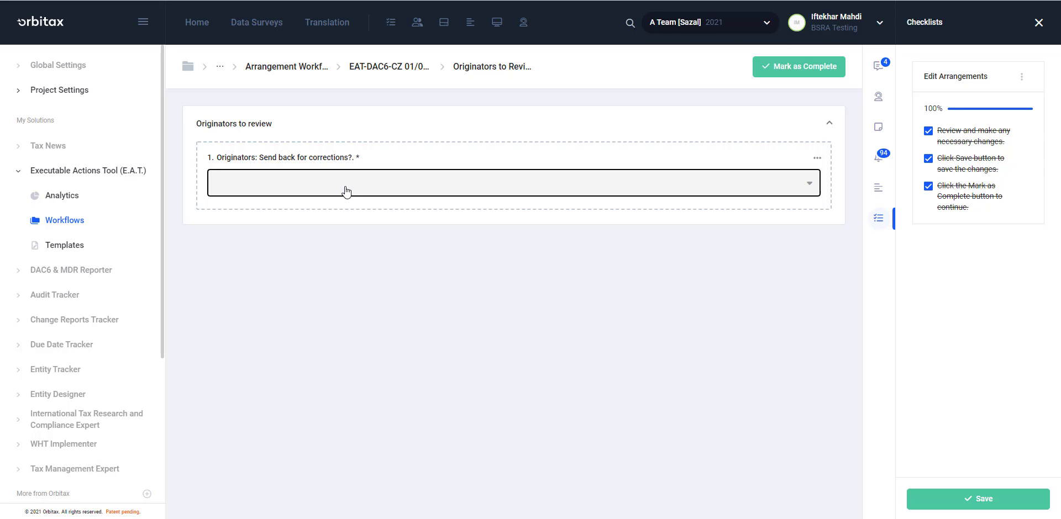
- Answer No to "Originators: Send back for corrections?" and mark the condition as complete
{"action": "left_click", "coordinate": [346, 191]}
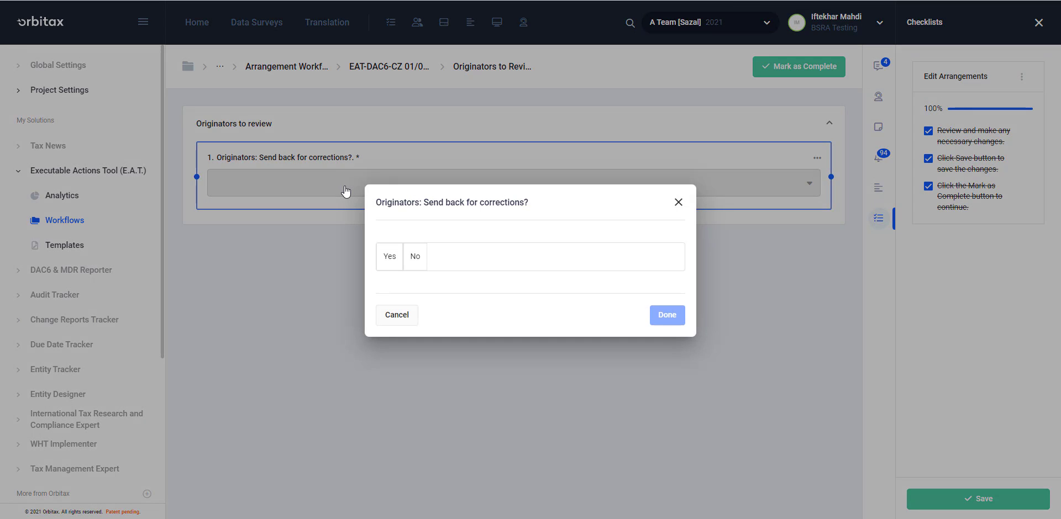
{"action": "left_click", "coordinate": [417, 266]}
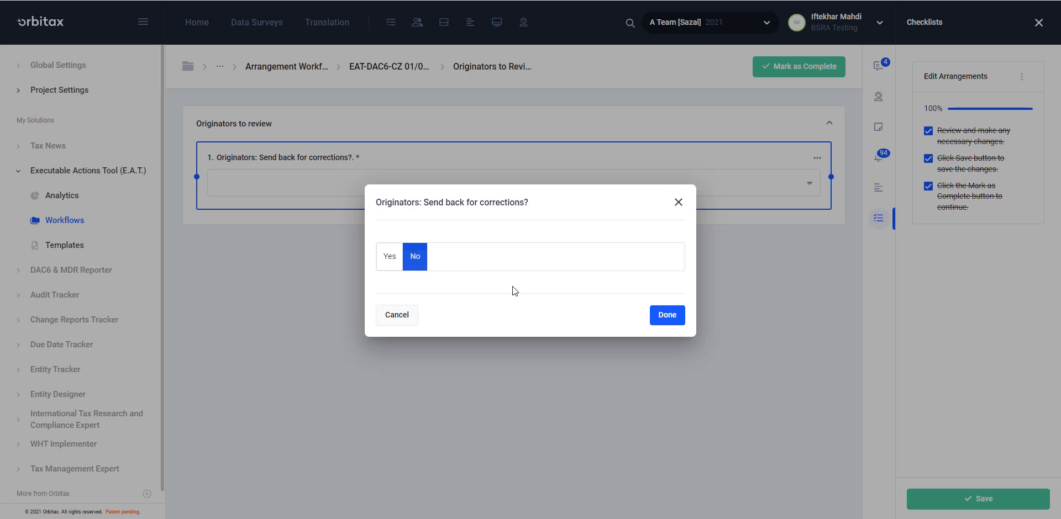
{"action": "left_click", "coordinate": [673, 319]}
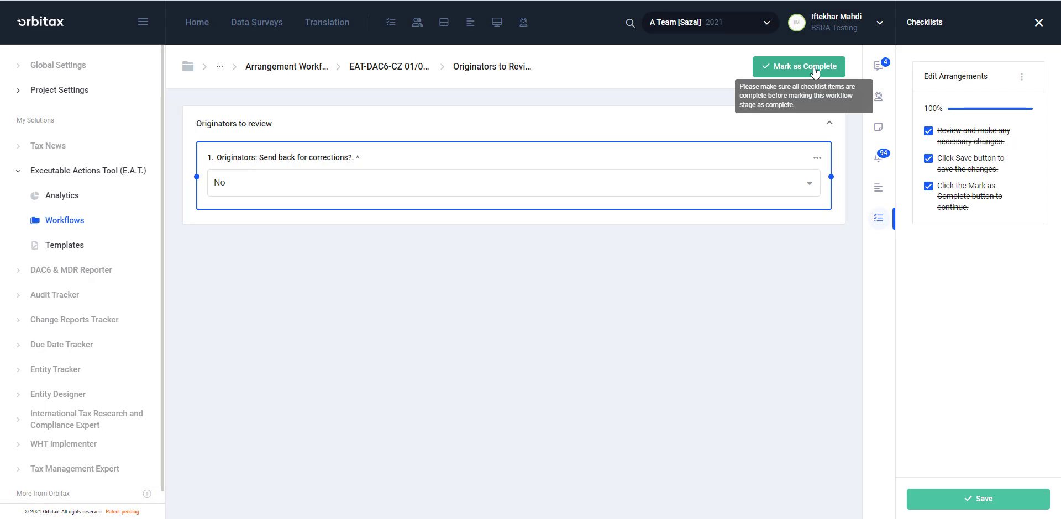
{"action": "left_click", "coordinate": [814, 71]}
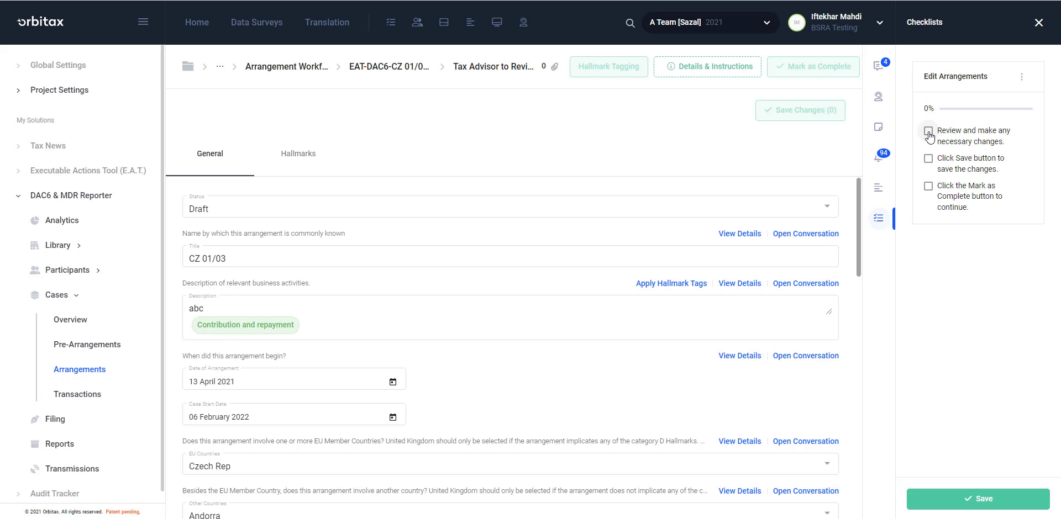
- Tick and save all three checklist items of the Tax Advisor to Review stage and mark the review as complete
{"action": "left_click", "coordinate": [928, 131]}
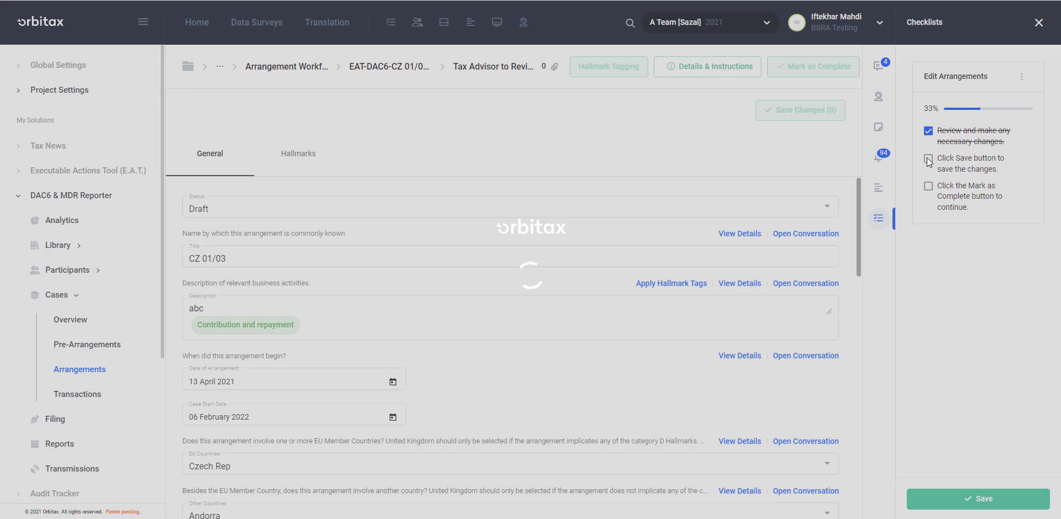
{"action": "left_click", "coordinate": [928, 160]}
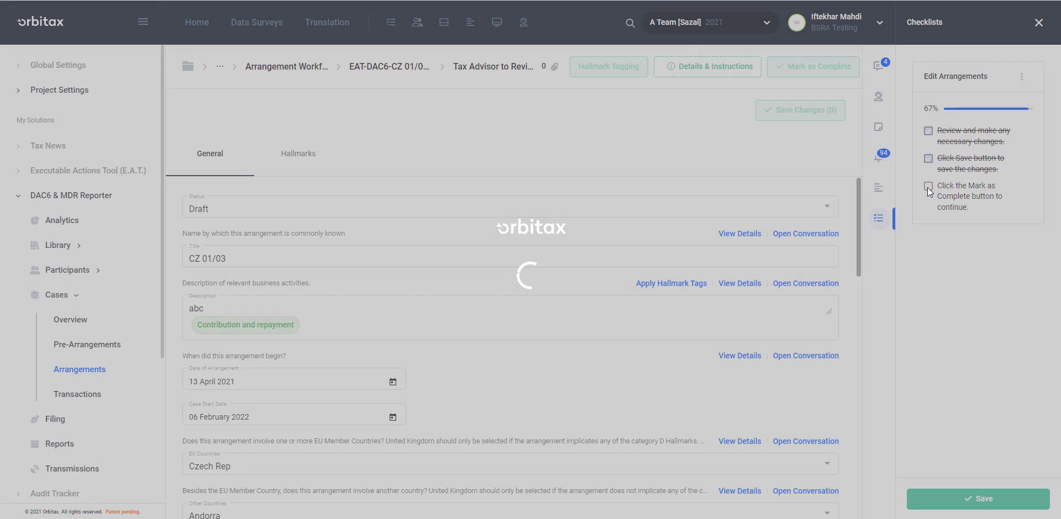
{"action": "left_click", "coordinate": [929, 188]}
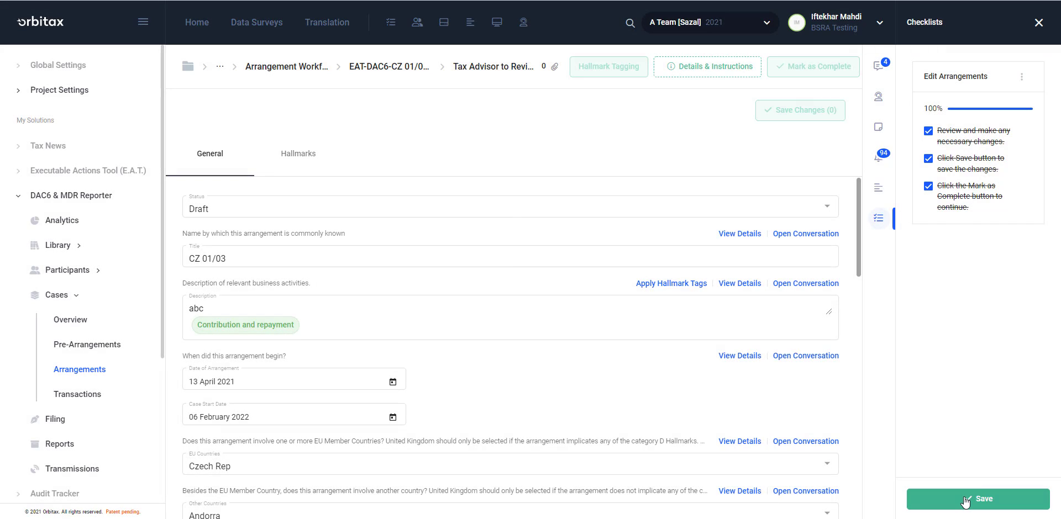
{"action": "left_click", "coordinate": [965, 500]}
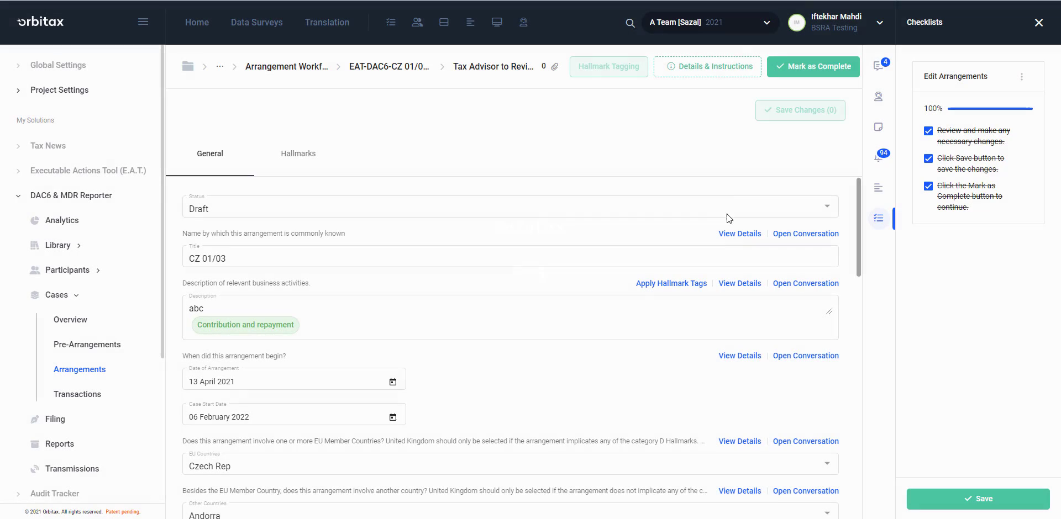
{"action": "left_click", "coordinate": [824, 75]}
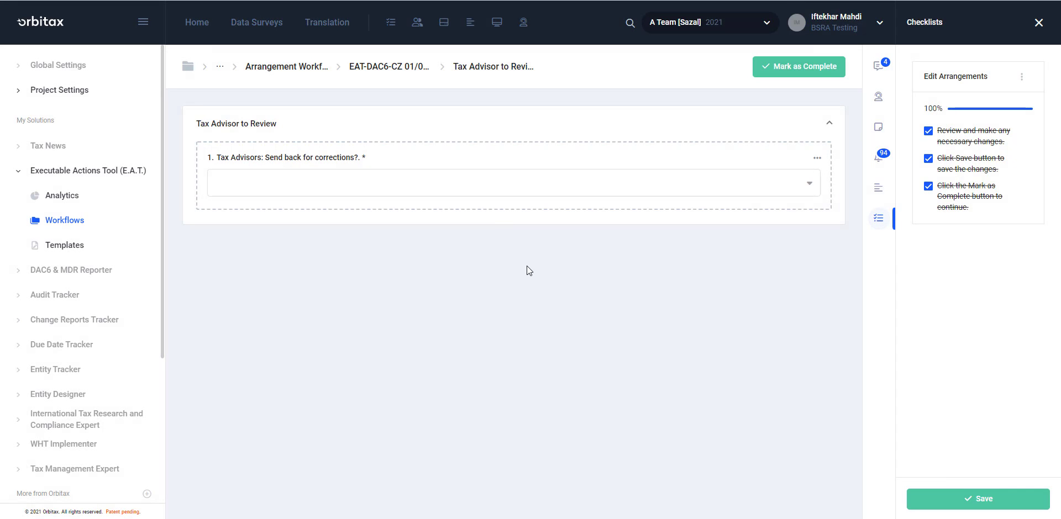
- Answer No to "Tax Advisors: Send back for corrections?" and mark the condition as complete
{"action": "left_click", "coordinate": [380, 194]}
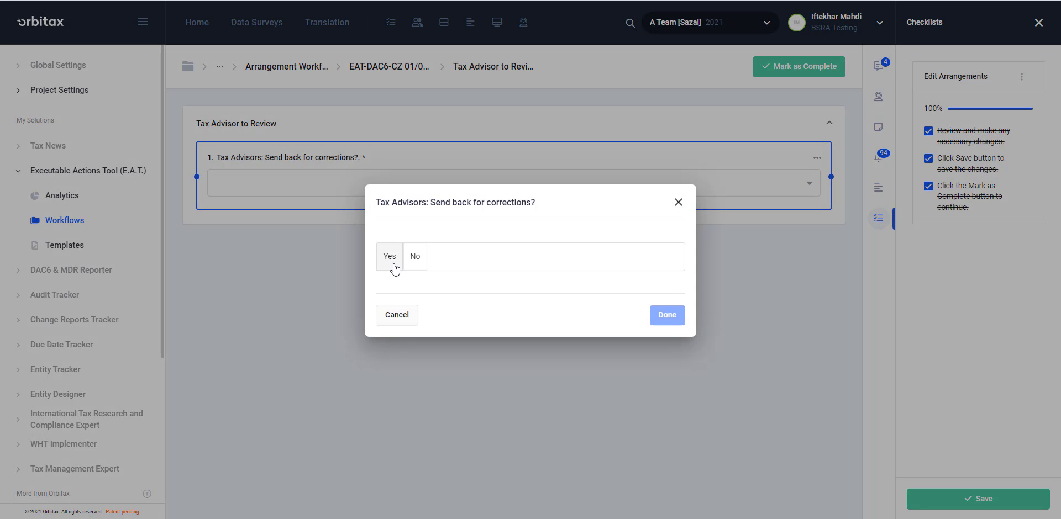
{"action": "left_click", "coordinate": [415, 260]}
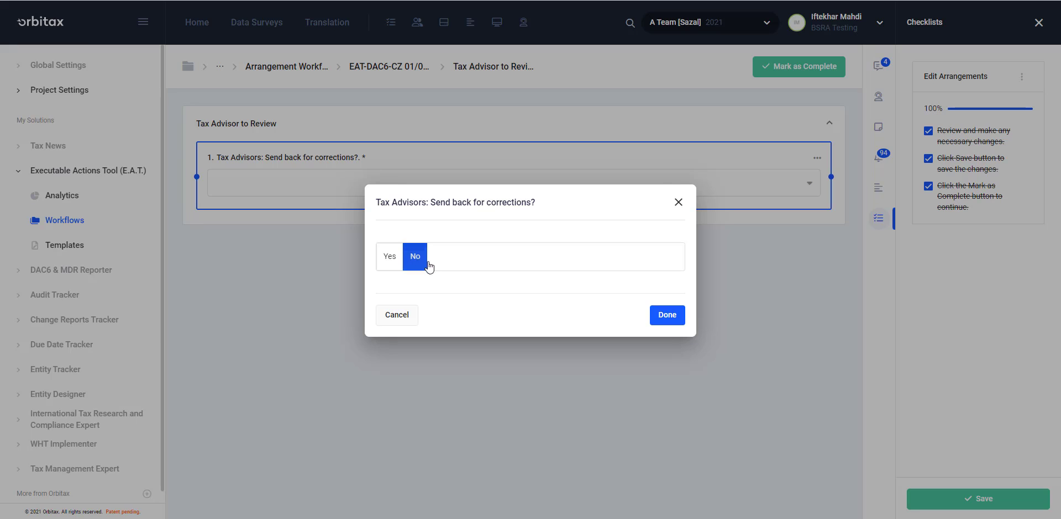
{"action": "left_click", "coordinate": [680, 322]}
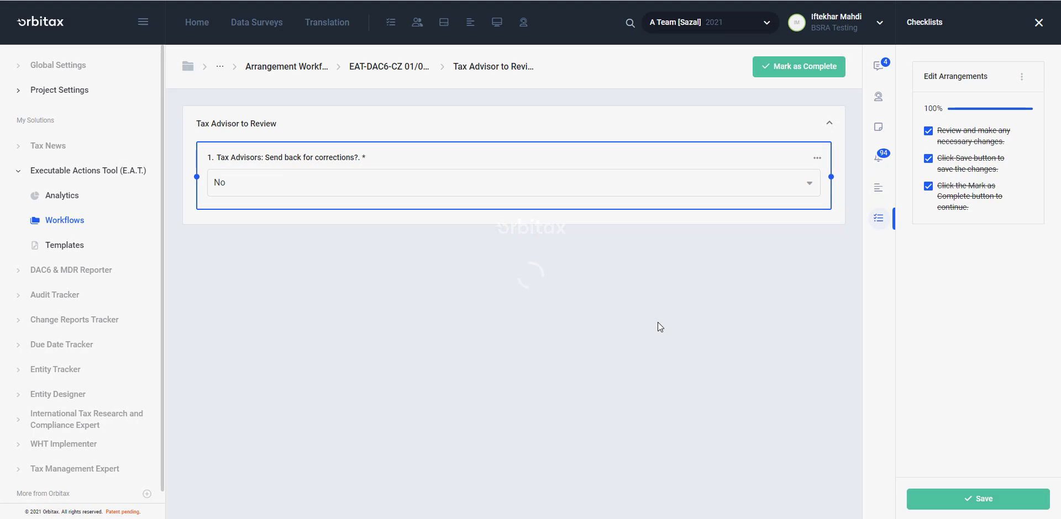
{"action": "left_click", "coordinate": [786, 68]}
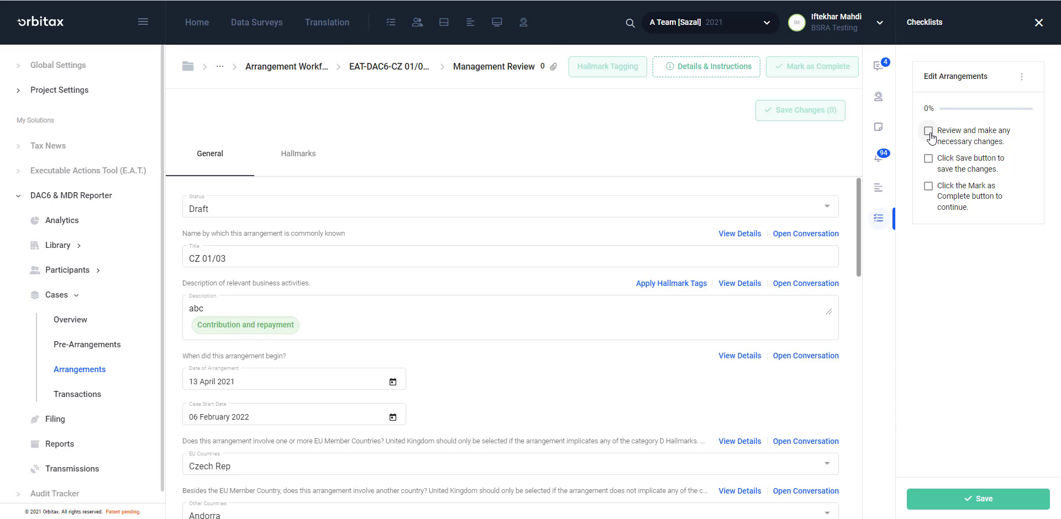
- Tick and save all three checklist items of the Management Review stage and mark the review as complete
{"action": "left_click", "coordinate": [929, 132]}
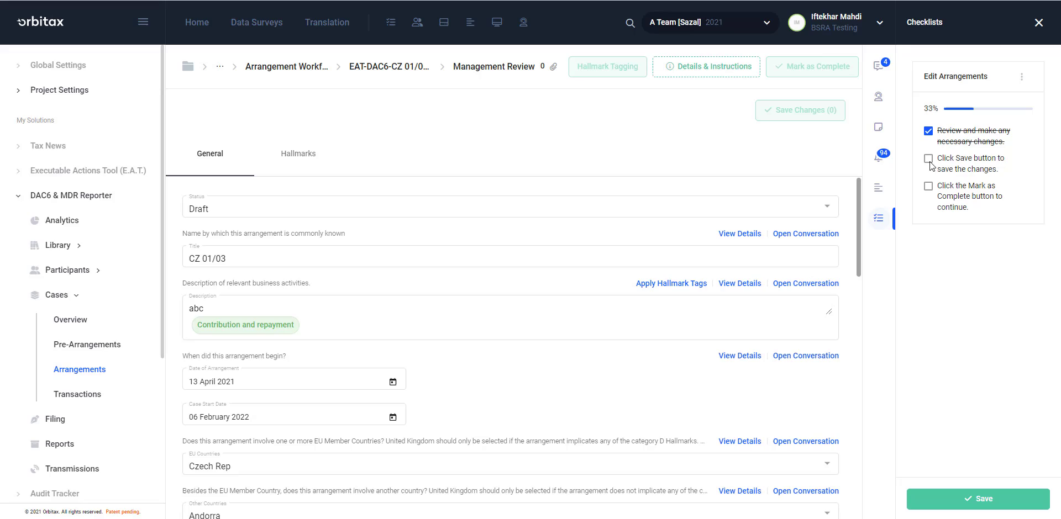
{"action": "left_click", "coordinate": [928, 160]}
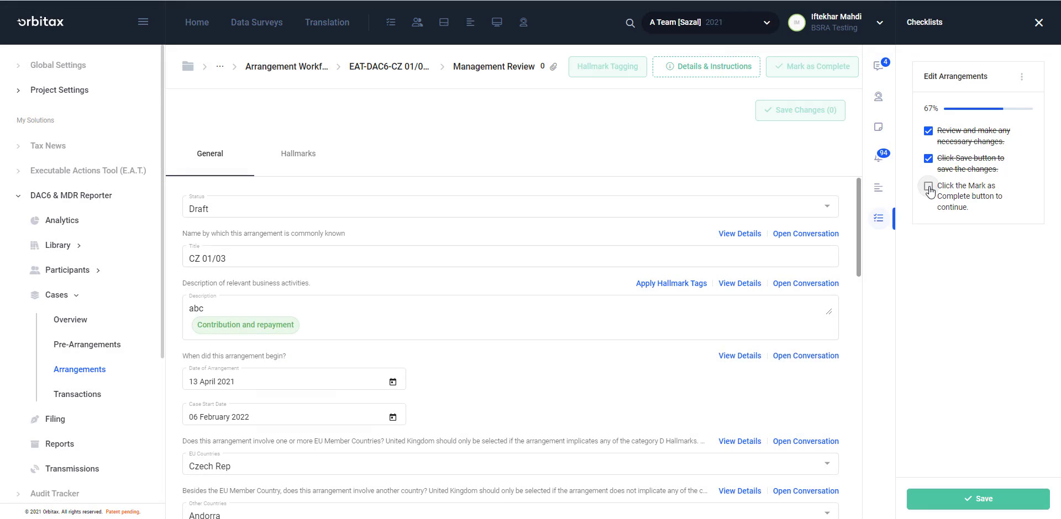
{"action": "left_click", "coordinate": [929, 188]}
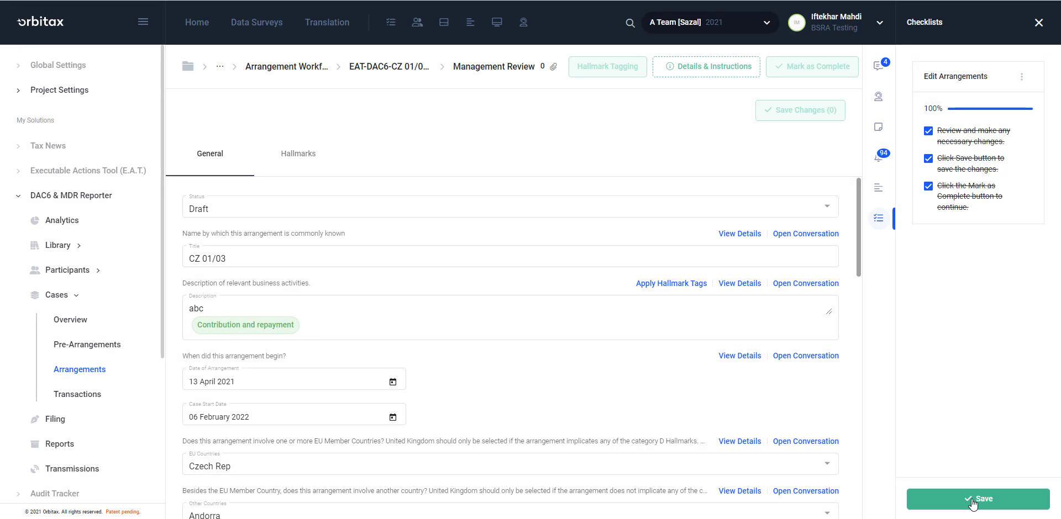
{"action": "left_click", "coordinate": [973, 500]}
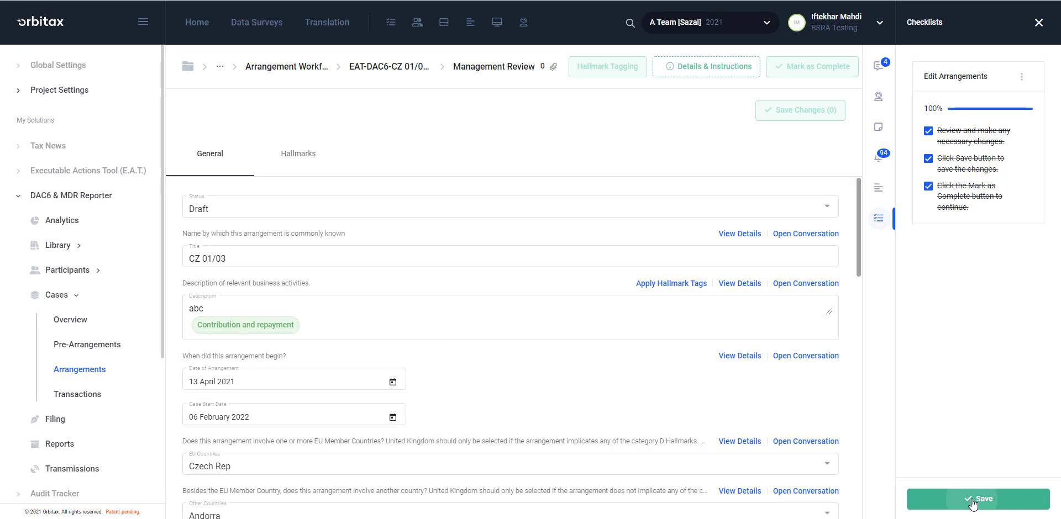
{"action": "left_click", "coordinate": [828, 72]}
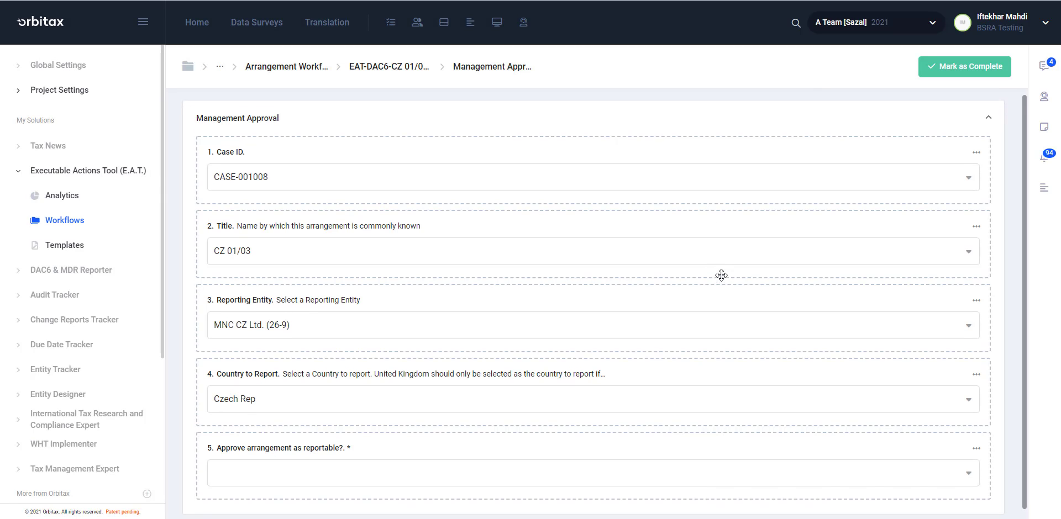
- Answer Yes to "Approve arrangement as reportable?" in the Management Approval stage
{"action": "scroll", "coordinate": [720, 275], "scroll_direction": "down", "scroll_amount": 1}
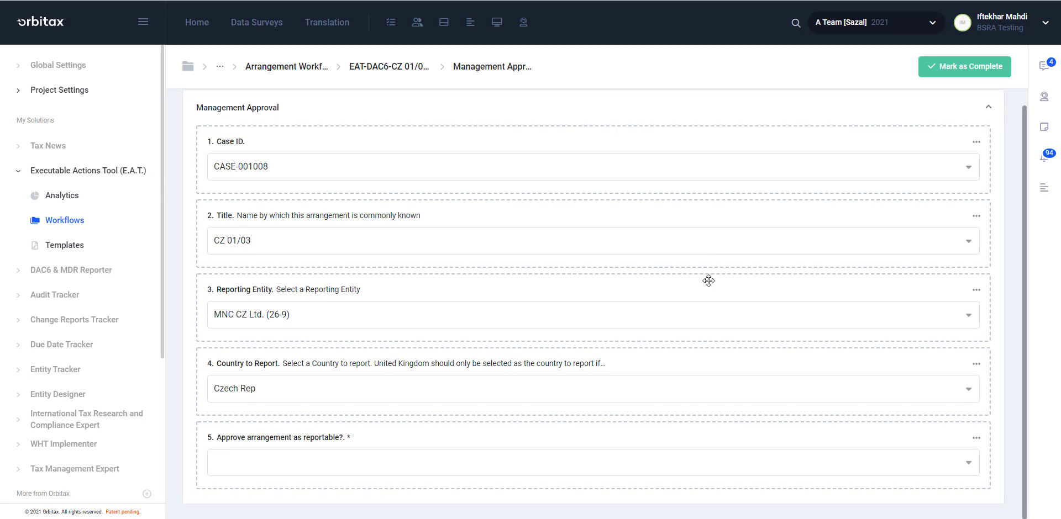
{"action": "left_click", "coordinate": [327, 470]}
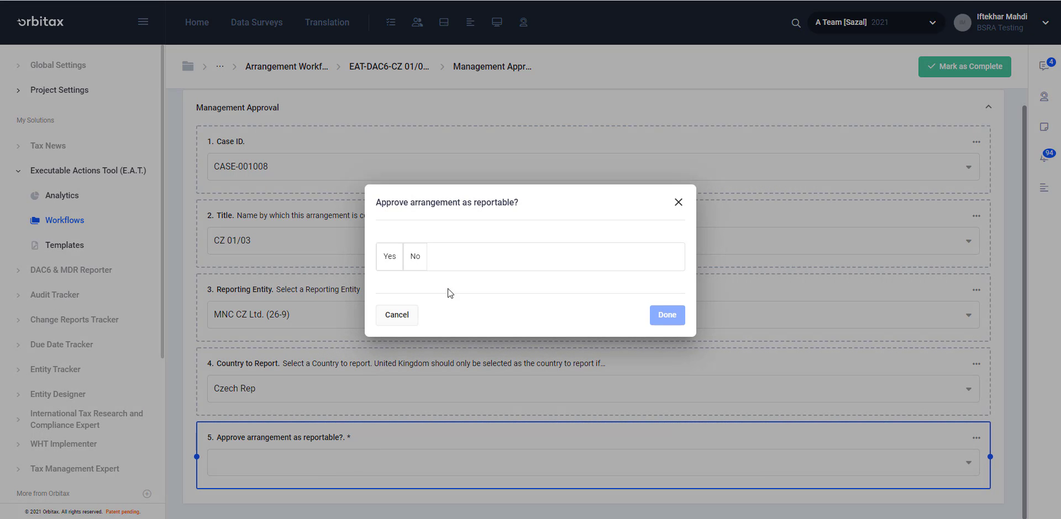
{"action": "left_click", "coordinate": [388, 260]}
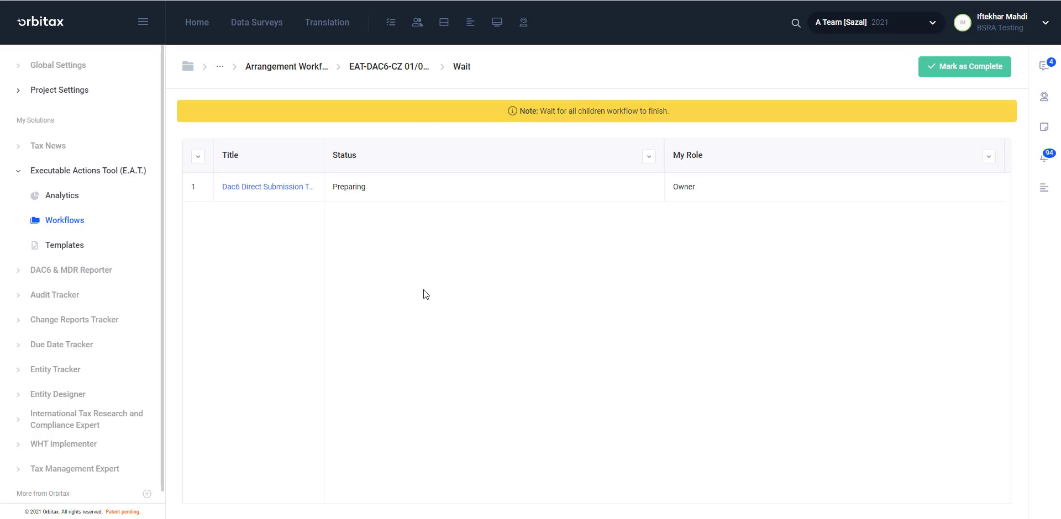
- Open the Dac6 Direct Submission child workflow from the Wait stage and resume it
{"action": "left_click", "coordinate": [268, 190]}
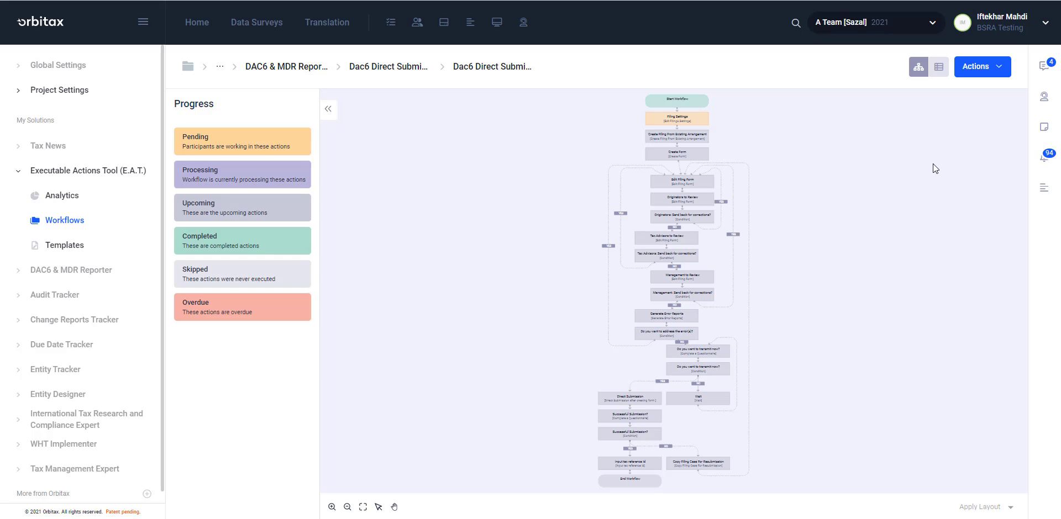
{"action": "left_click", "coordinate": [992, 77]}
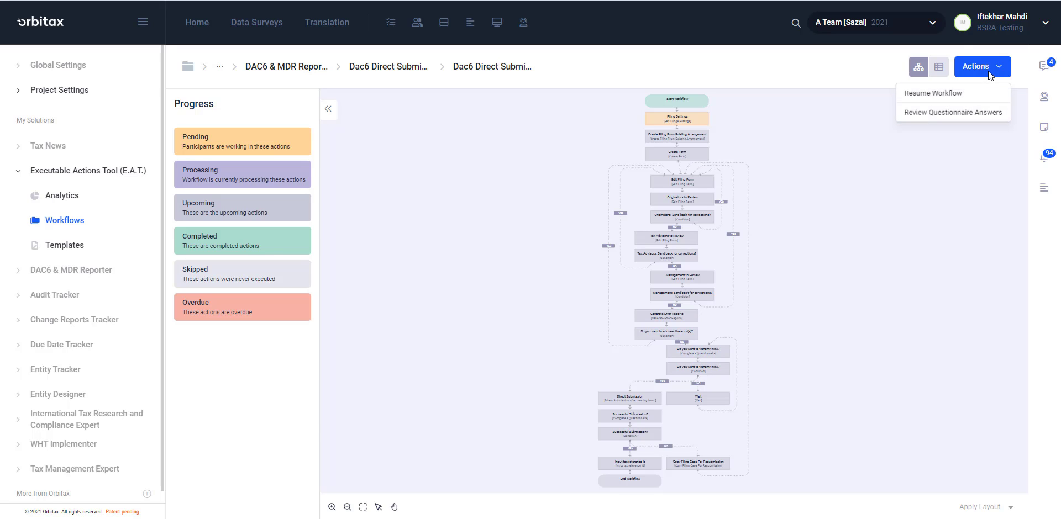
{"action": "left_click", "coordinate": [958, 93]}
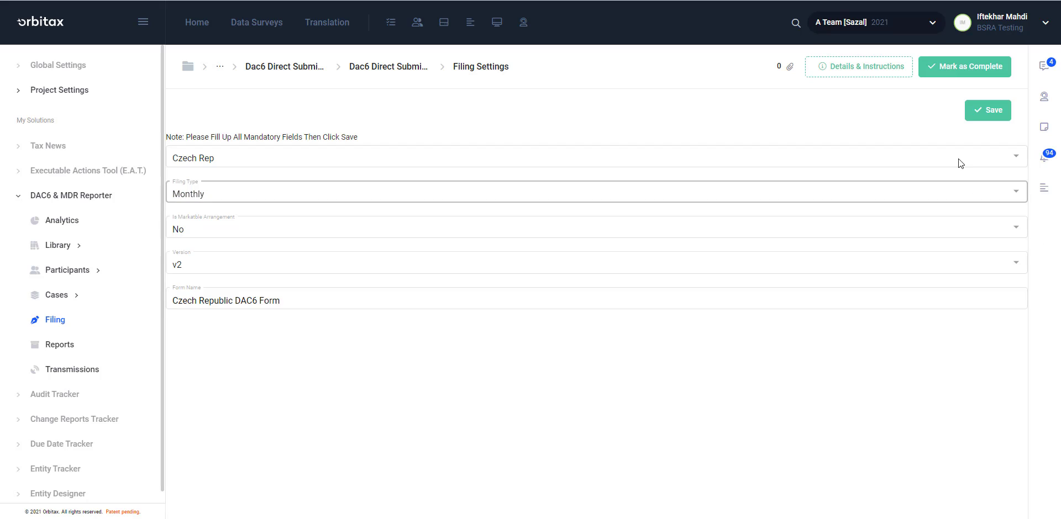
- Save the filing settings for the Czech Republic DAC6 Form and mark the Filing Settings action as complete
{"action": "left_click", "coordinate": [994, 114]}
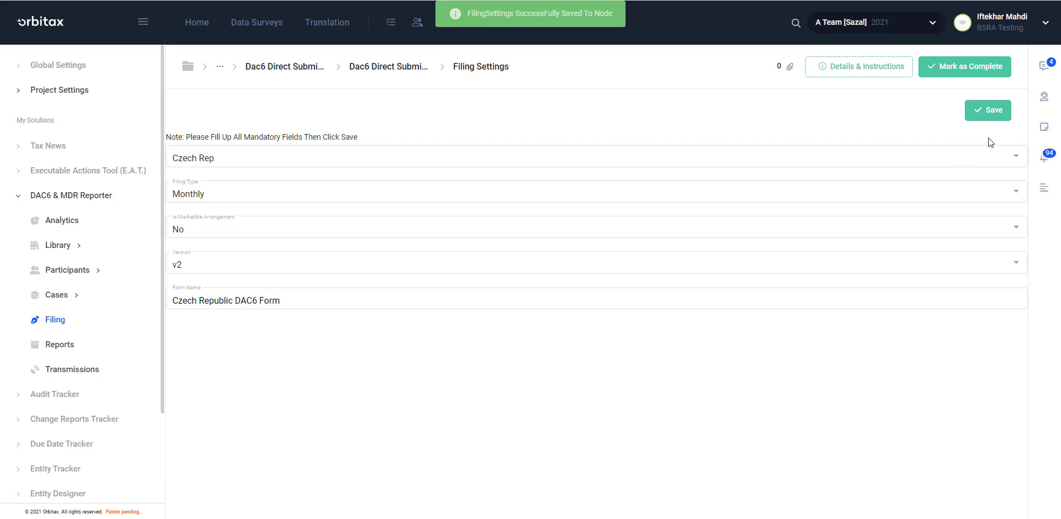
{"action": "left_click", "coordinate": [963, 72]}
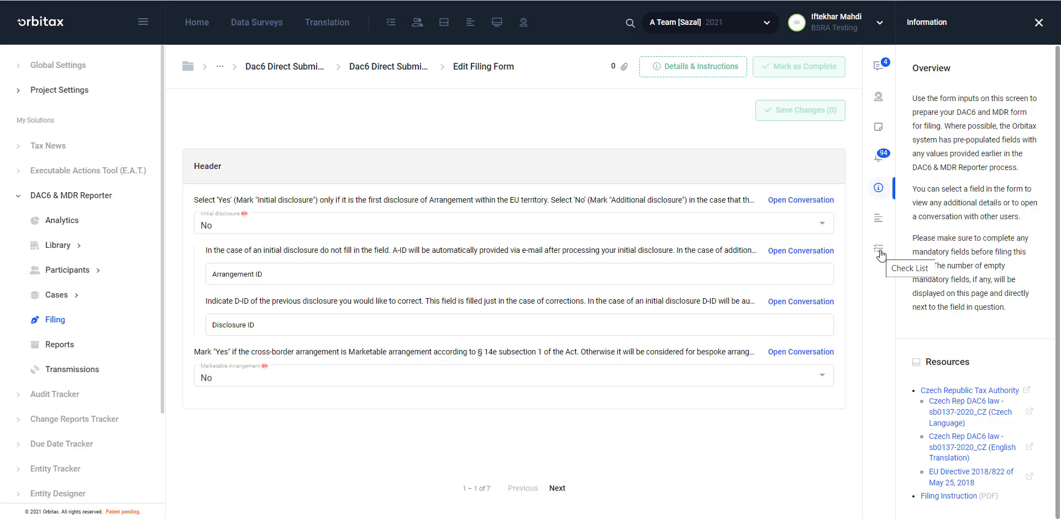
- Review the form's Disclosing person section, complete and save all three Edit Filing Form checklist items, and mark the action as complete
{"action": "left_click", "coordinate": [878, 250]}
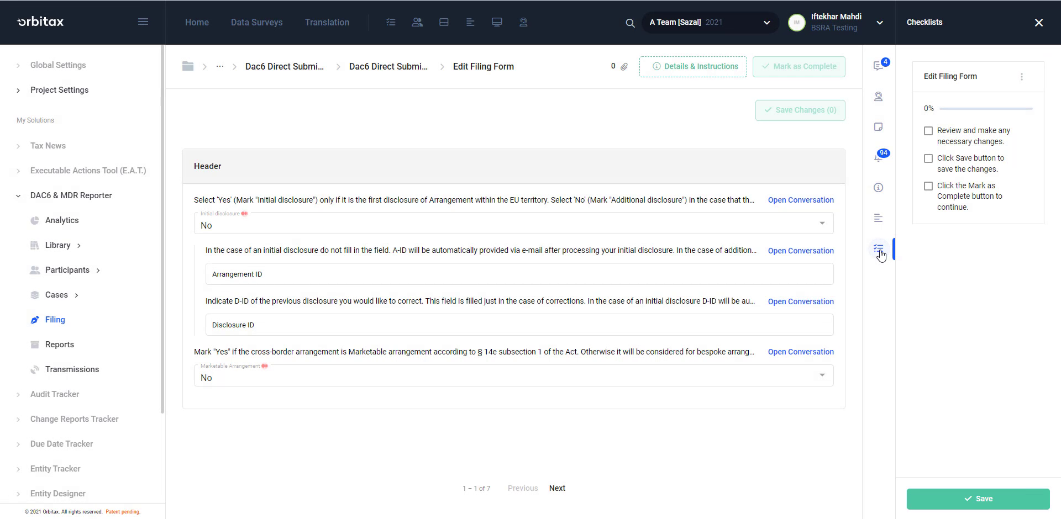
{"action": "left_click", "coordinate": [557, 489]}
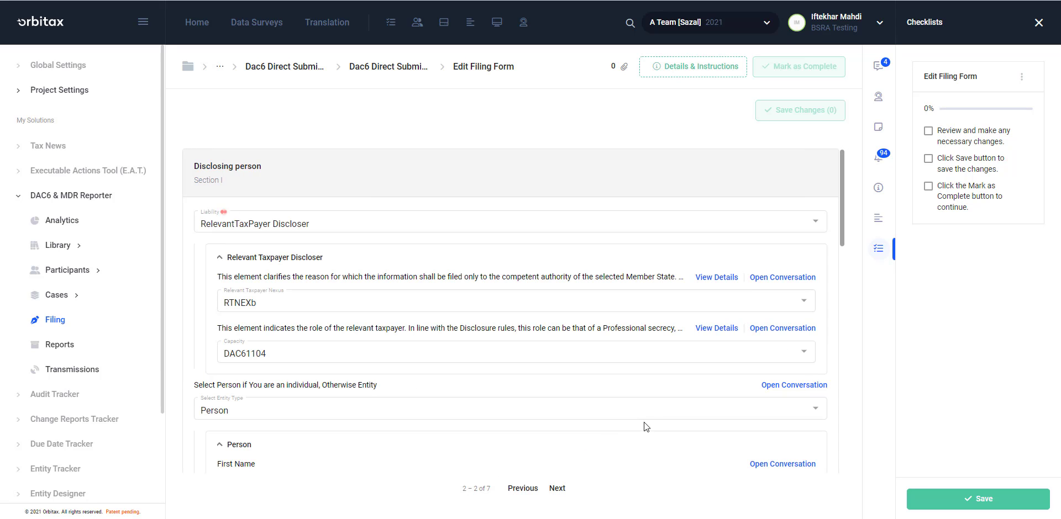
{"action": "scroll", "coordinate": [645, 422], "scroll_direction": "down", "scroll_amount": 9}
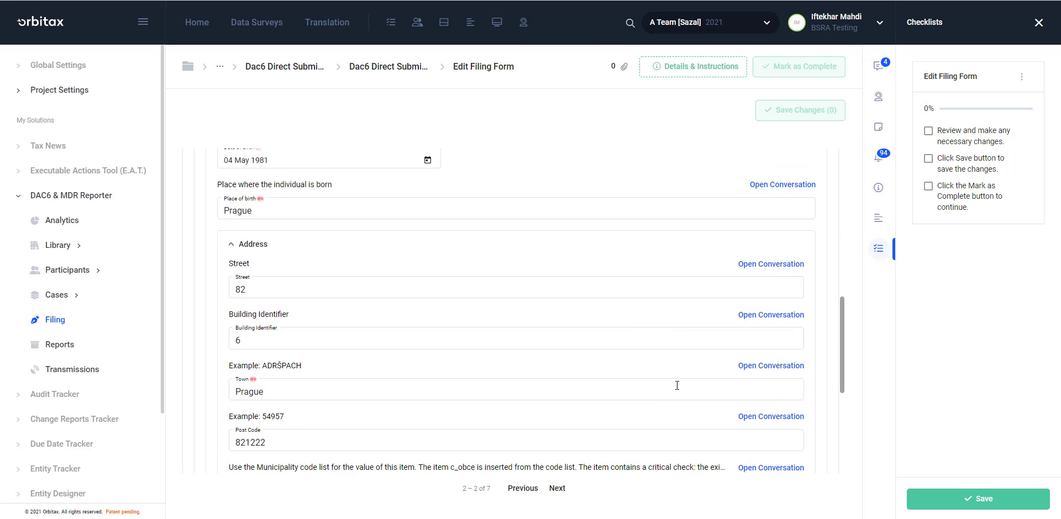
{"action": "scroll", "coordinate": [676, 385], "scroll_direction": "down", "scroll_amount": 3}
{"action": "scroll", "coordinate": [675, 384], "scroll_direction": "up", "scroll_amount": 1}
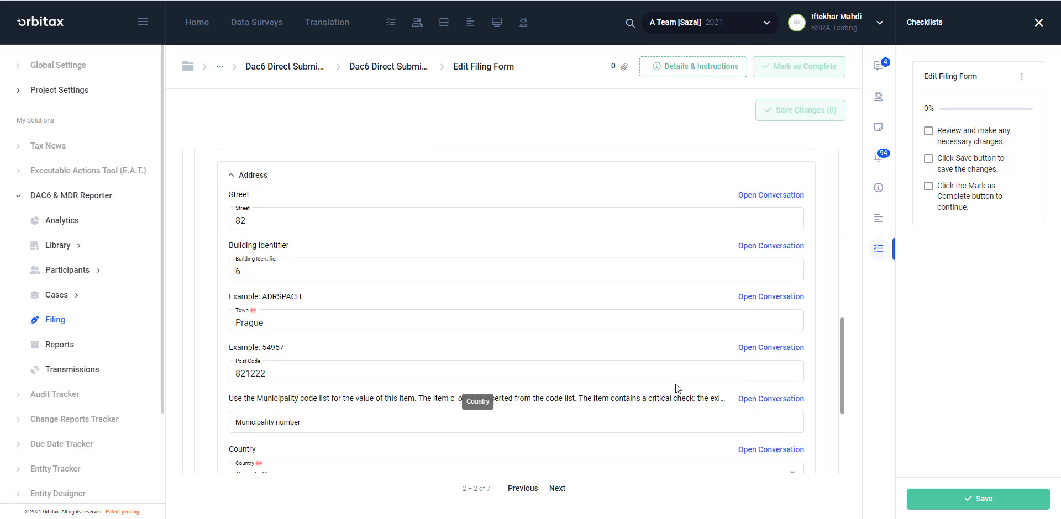
{"action": "scroll", "coordinate": [675, 384], "scroll_direction": "up", "scroll_amount": 10}
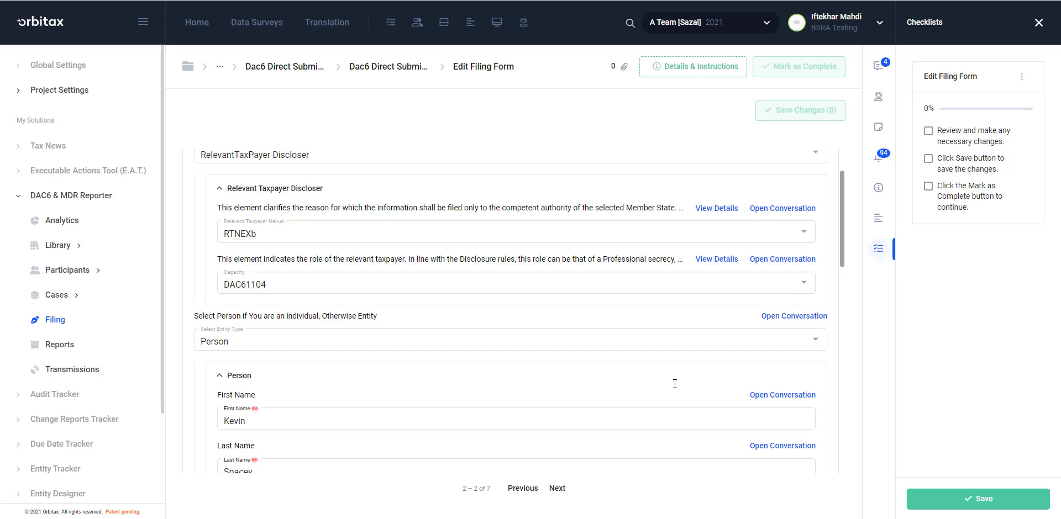
{"action": "left_click", "coordinate": [929, 132]}
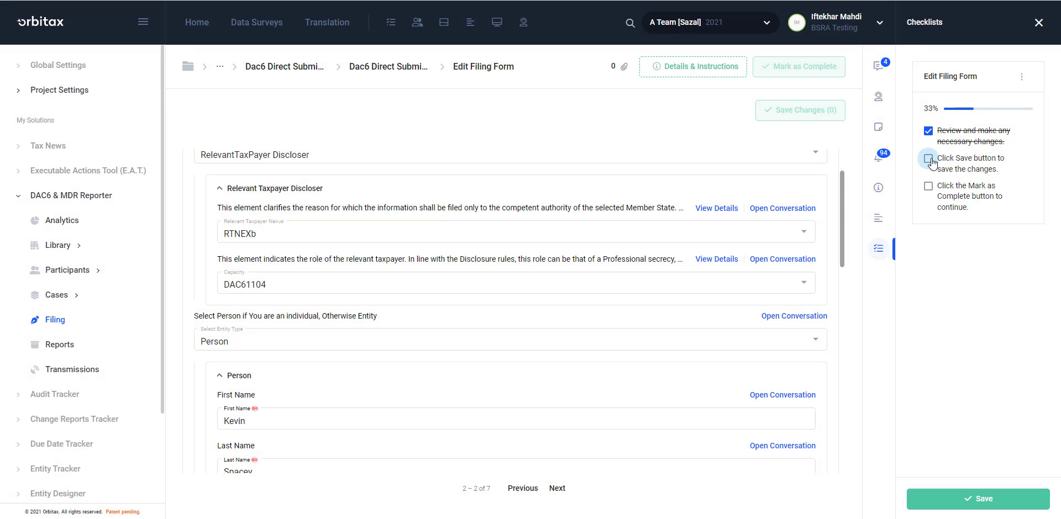
{"action": "left_click", "coordinate": [928, 159]}
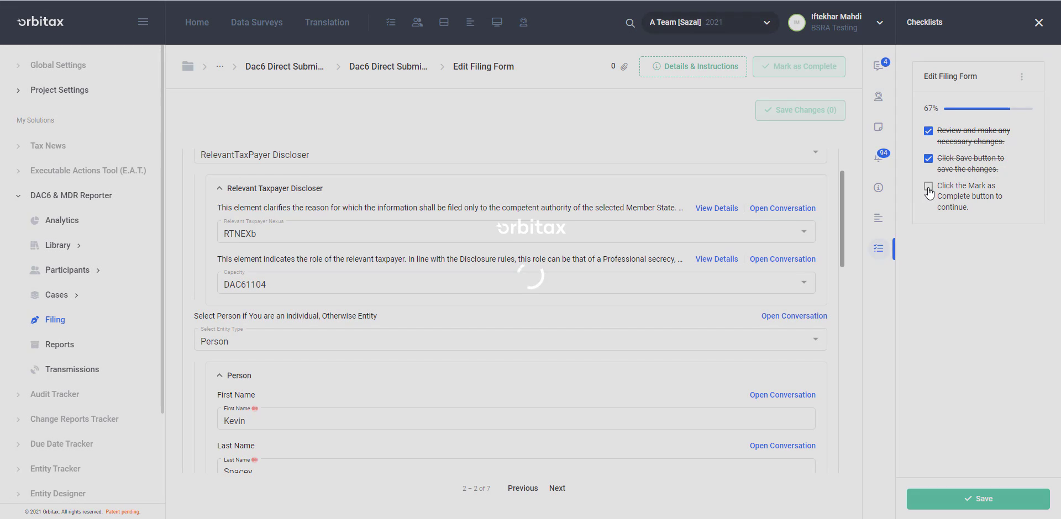
{"action": "left_click", "coordinate": [928, 186]}
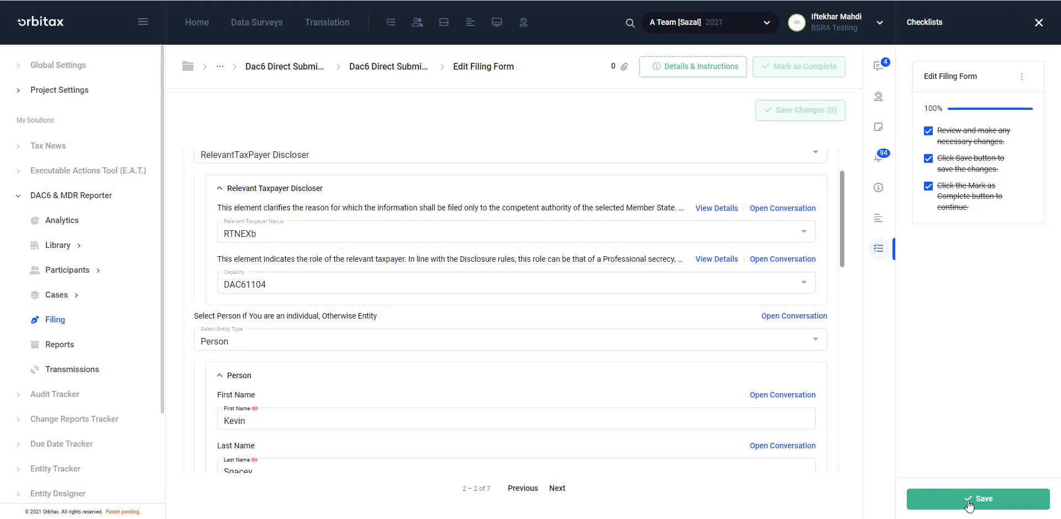
{"action": "left_click", "coordinate": [968, 504]}
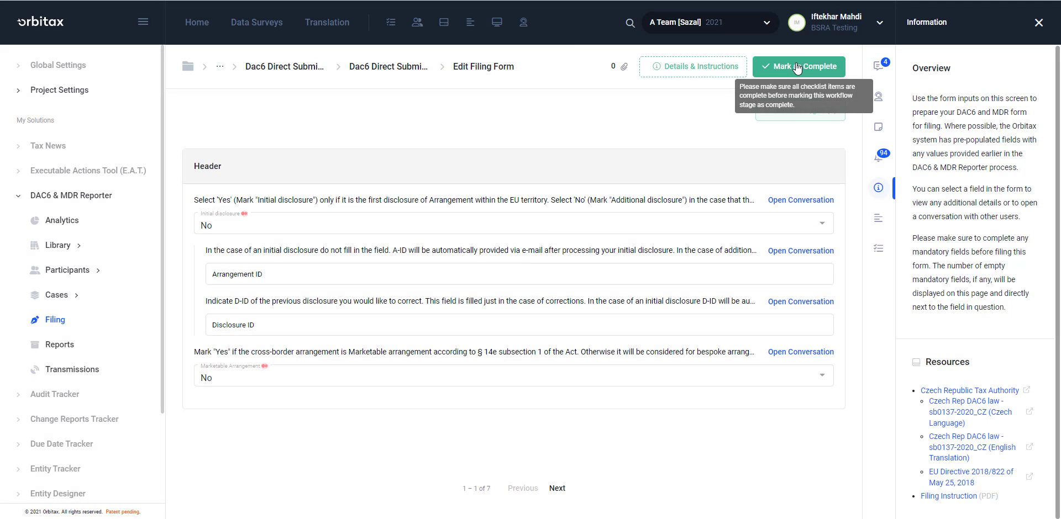
{"action": "left_click", "coordinate": [798, 67]}
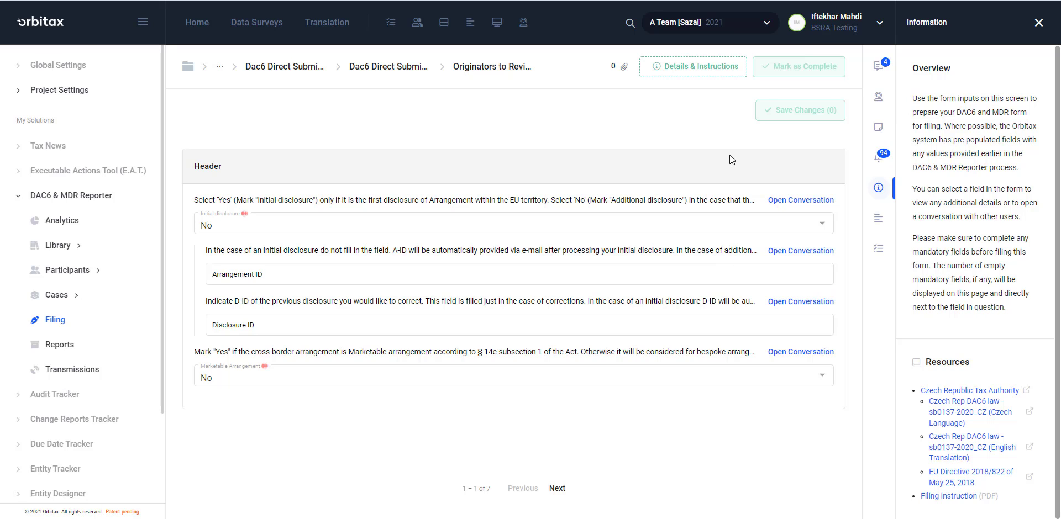
- Complete and save all three Edit Filing Form checklist items in the Originators to Review stage, and mark the form action as complete
{"action": "left_click", "coordinate": [880, 253]}
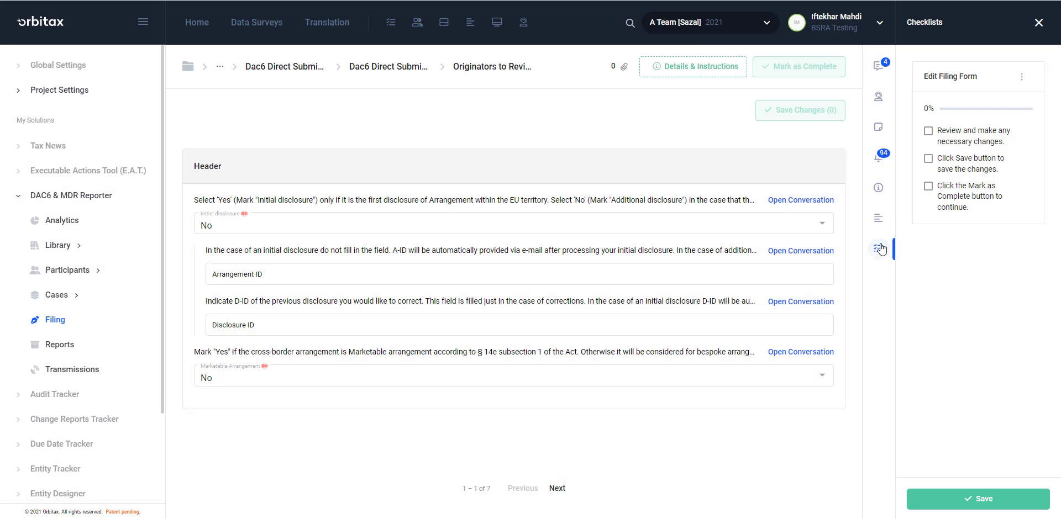
{"action": "left_click", "coordinate": [929, 131]}
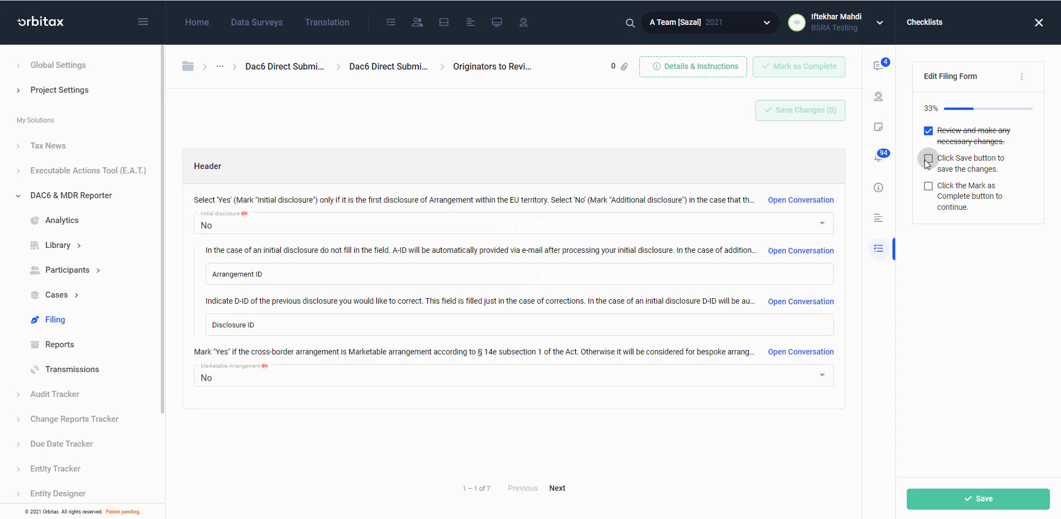
{"action": "left_click", "coordinate": [927, 161]}
{"action": "left_click", "coordinate": [928, 186]}
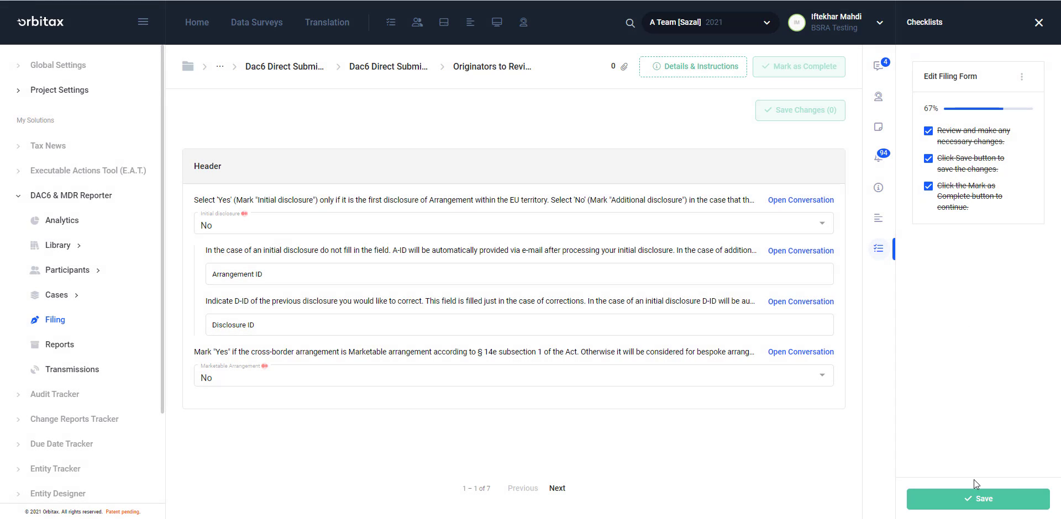
{"action": "left_click", "coordinate": [962, 500]}
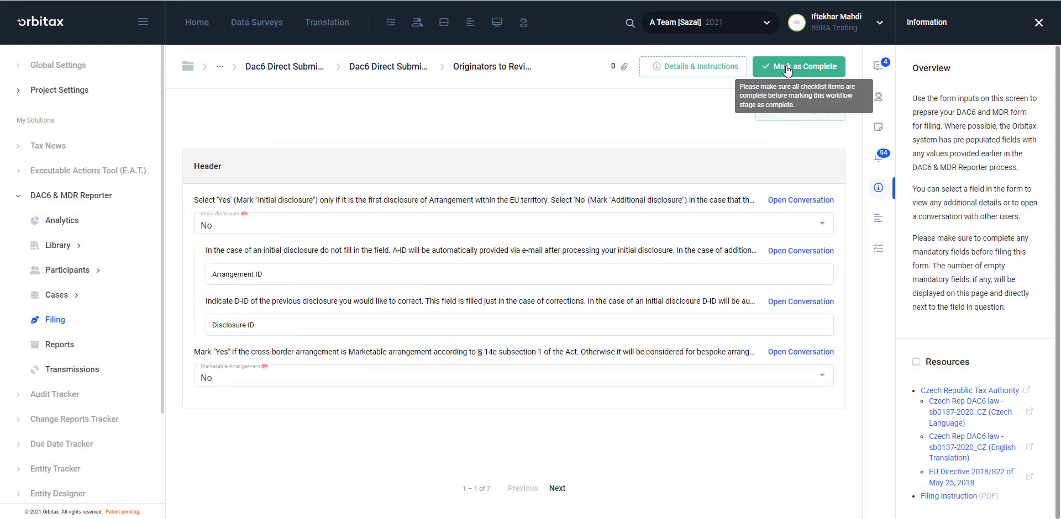
{"action": "left_click", "coordinate": [786, 69]}
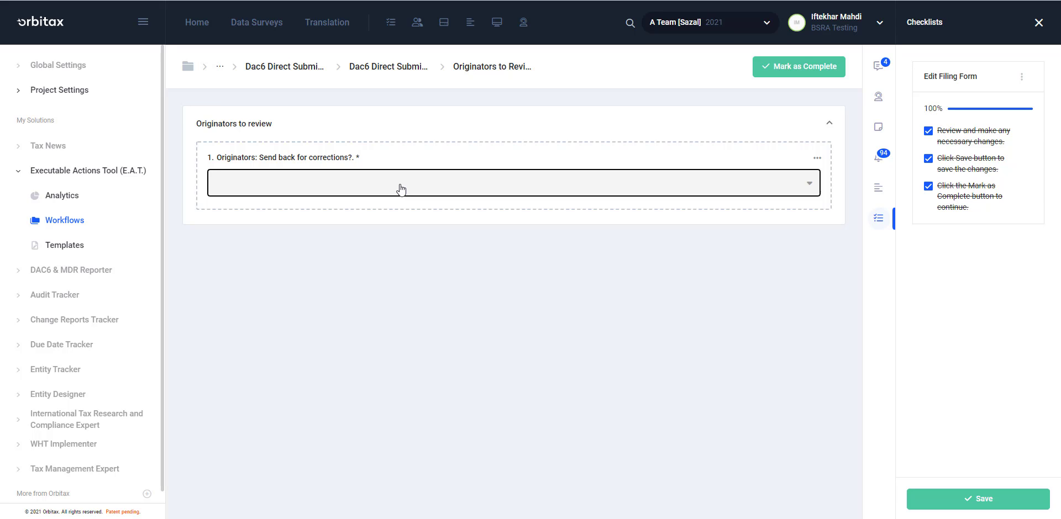
- Answer No to "Originators: Send back for corrections?" and mark the Originators to Review stage as complete
{"action": "left_click", "coordinate": [402, 190]}
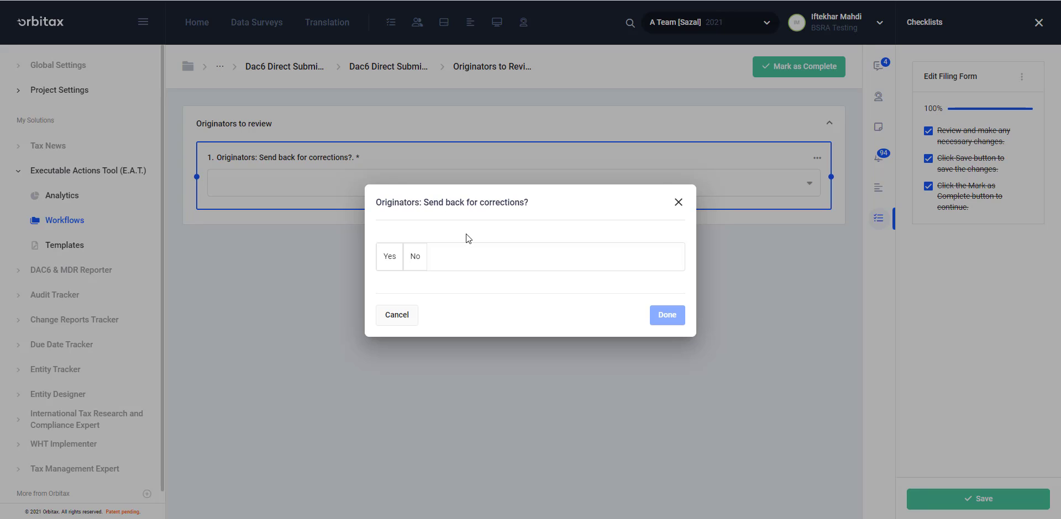
{"action": "left_click", "coordinate": [415, 258]}
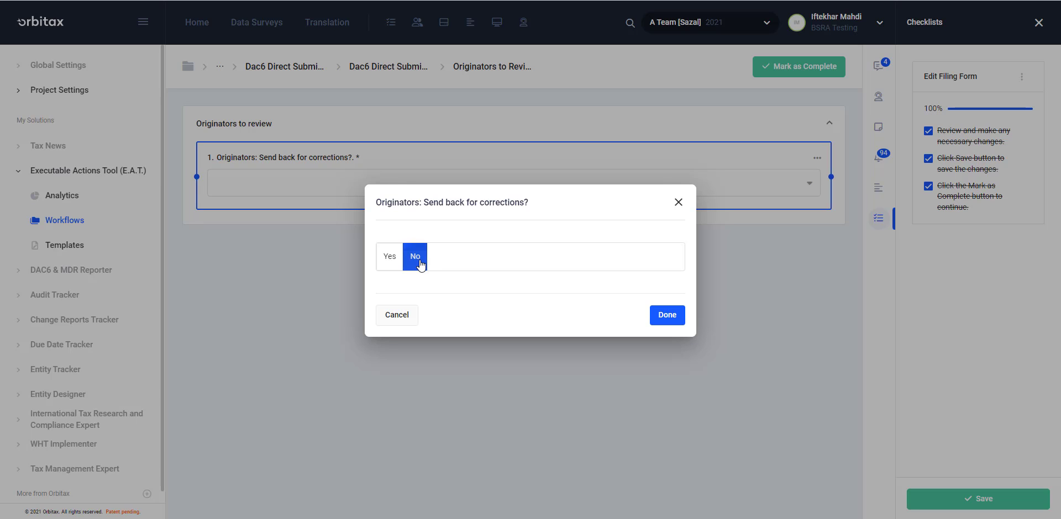
{"action": "left_click", "coordinate": [674, 320]}
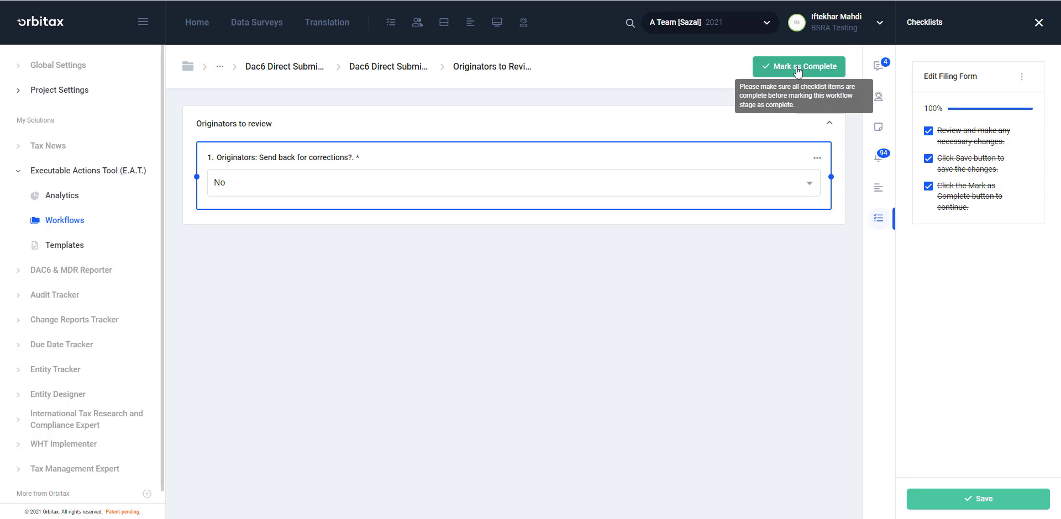
{"action": "left_click", "coordinate": [797, 70]}
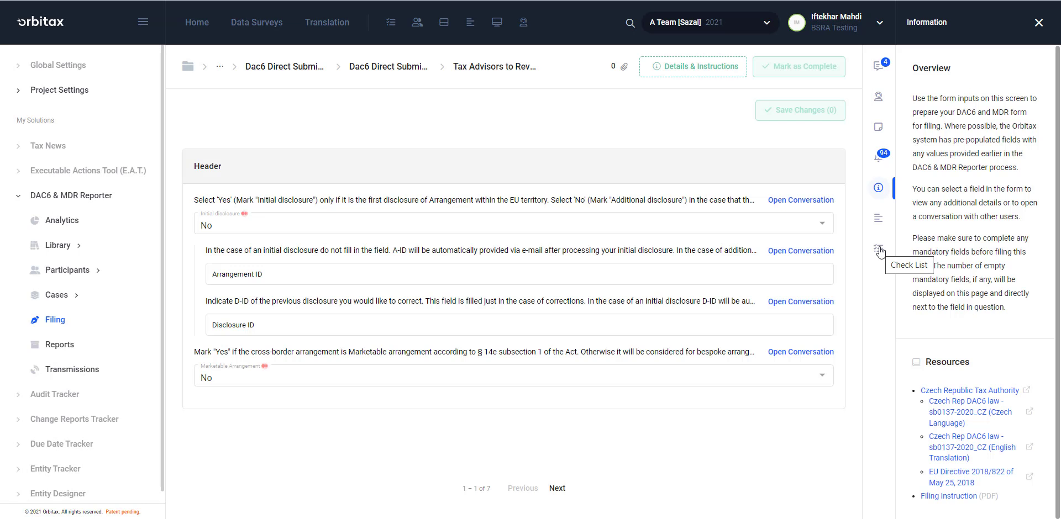
- Complete and save all three Edit Filing Form checklist items in the Tax Advisors to Review stage, and mark the form action as complete
{"action": "left_click", "coordinate": [879, 250]}
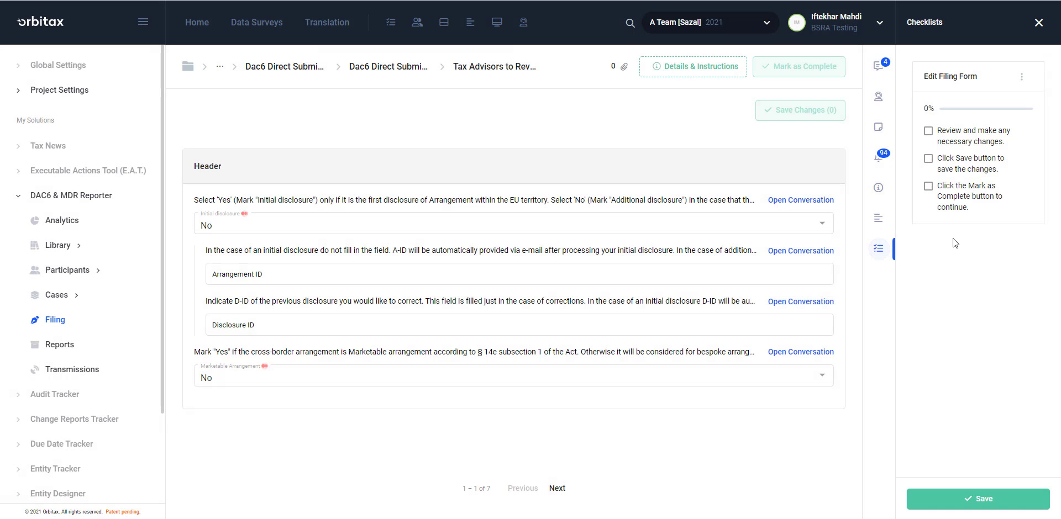
{"action": "left_click", "coordinate": [928, 131]}
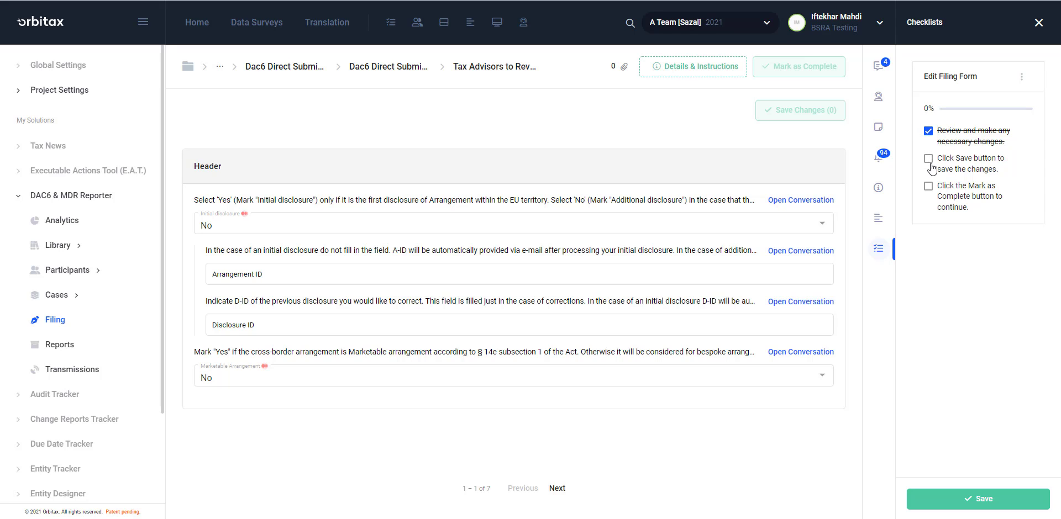
{"action": "left_click", "coordinate": [928, 159]}
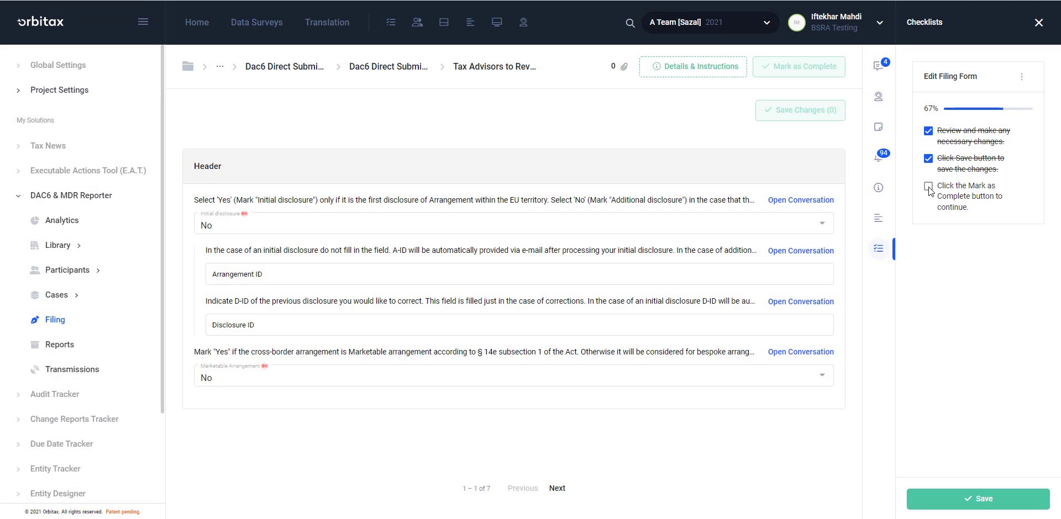
{"action": "left_click", "coordinate": [928, 188]}
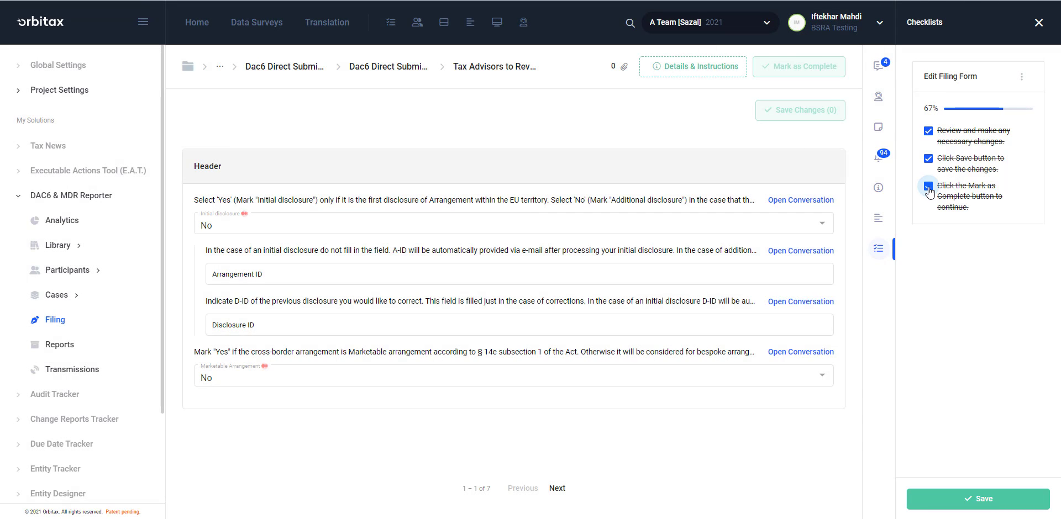
{"action": "left_click", "coordinate": [973, 503]}
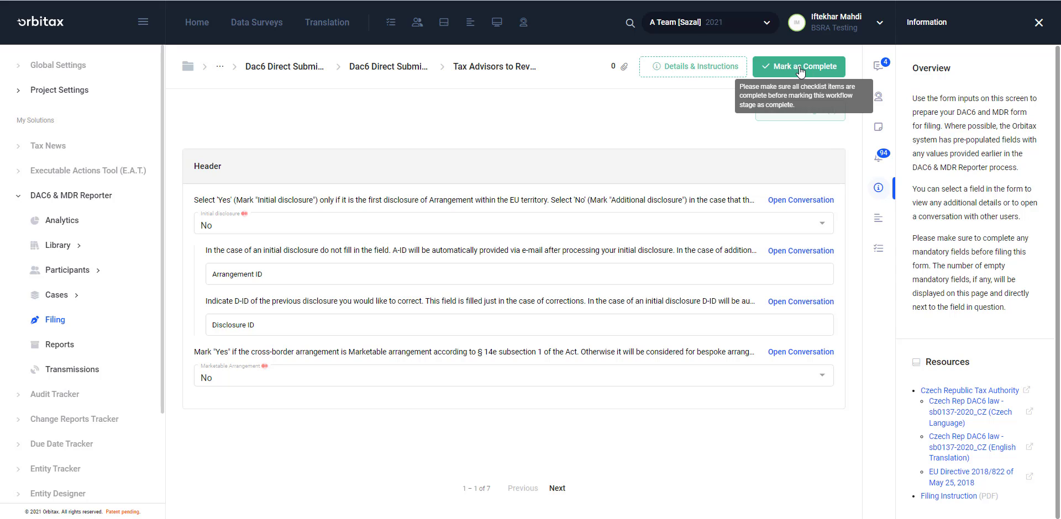
{"action": "left_click", "coordinate": [800, 67]}
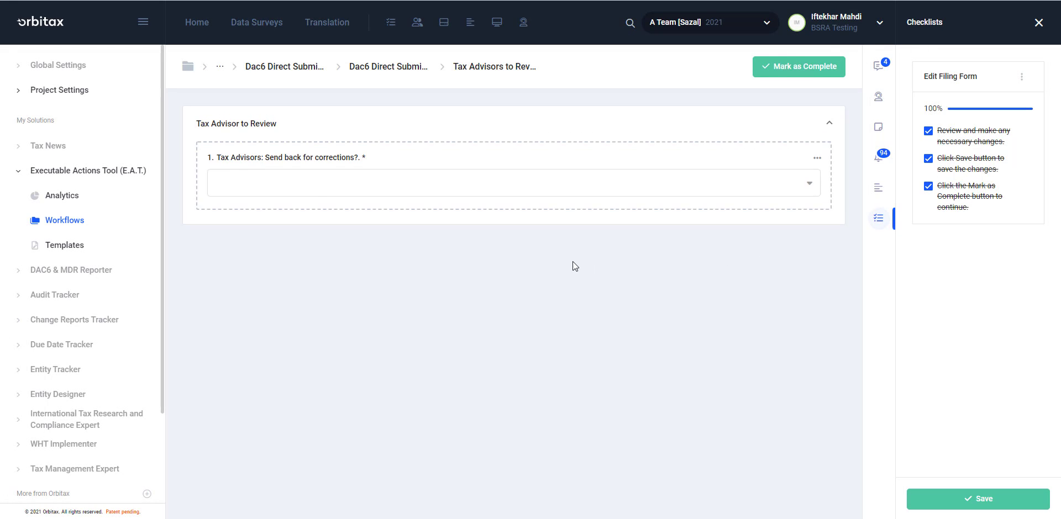
- Answer No to "Tax Advisors: Send back for corrections?" and mark the Tax Advisors to Review stage as complete
{"action": "left_click", "coordinate": [318, 189]}
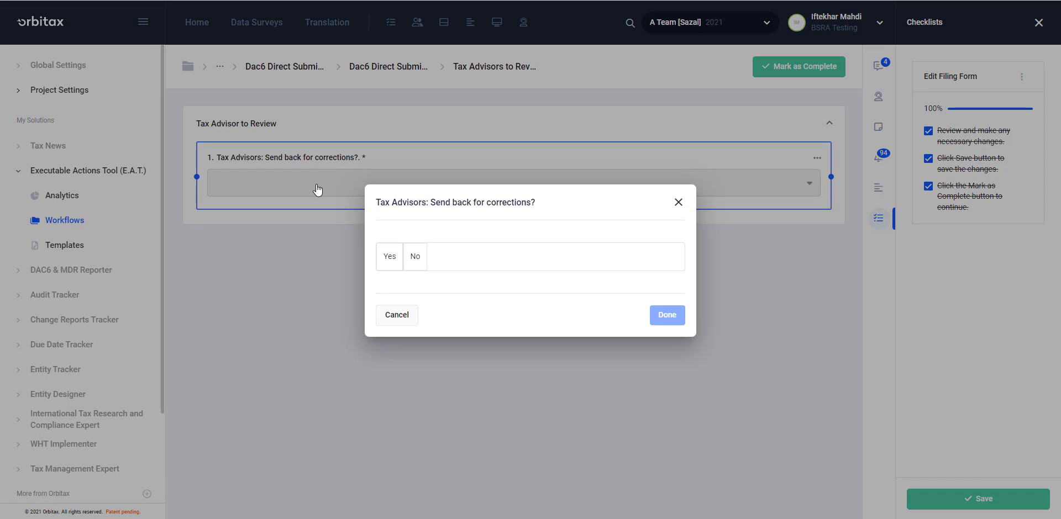
{"action": "left_click", "coordinate": [421, 265]}
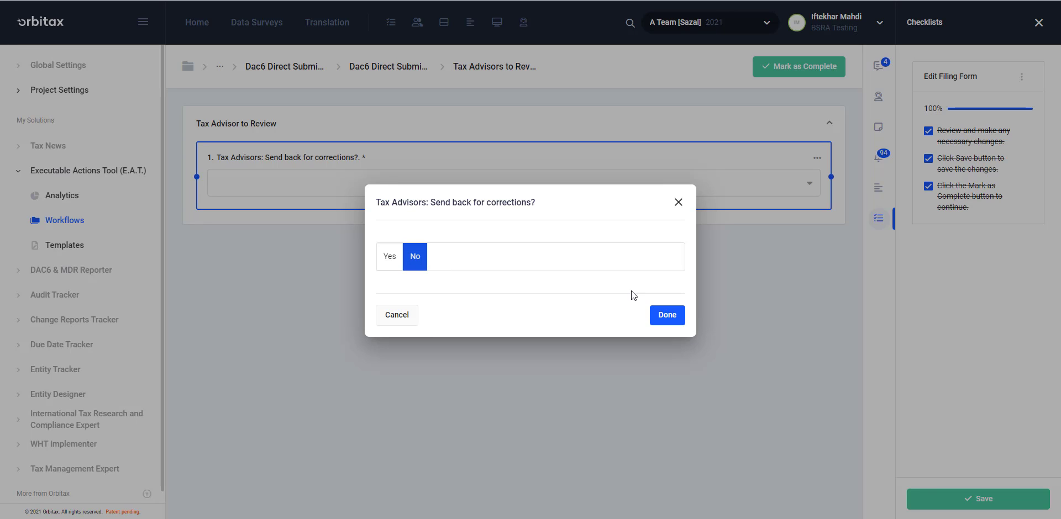
{"action": "left_click", "coordinate": [669, 316]}
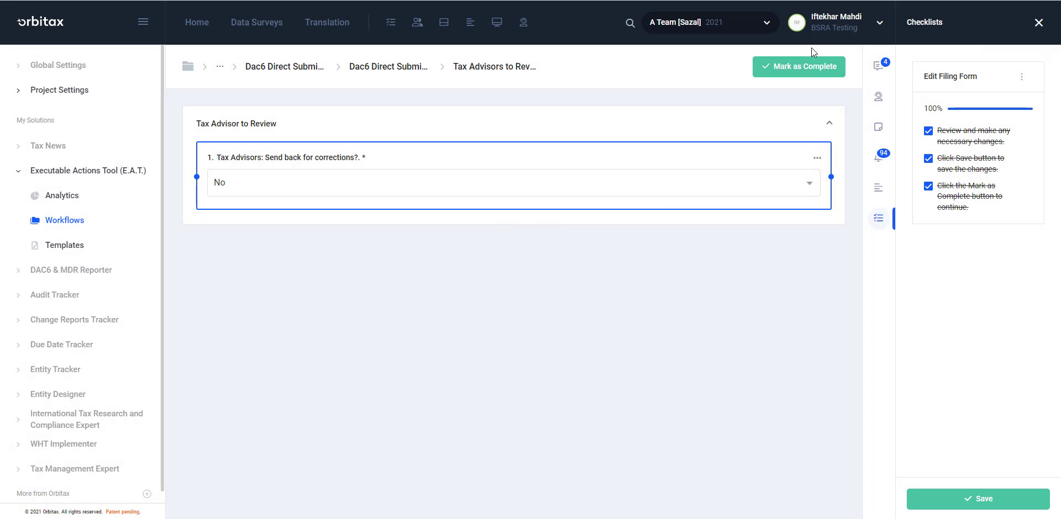
{"action": "left_click", "coordinate": [798, 68]}
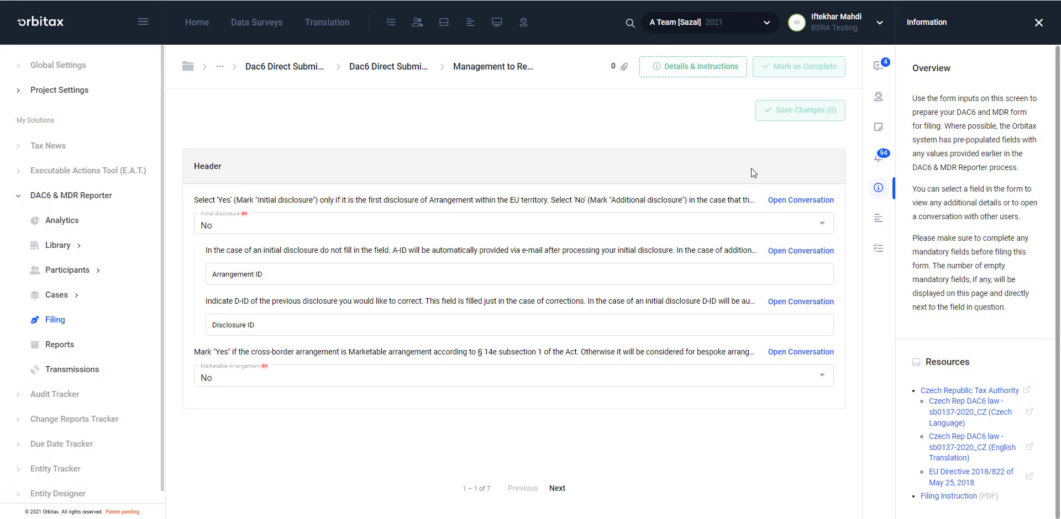
- Complete and save all three Edit Filing Form checklist items in the Management to Review stage, and mark the form action as complete
{"action": "left_click", "coordinate": [879, 249]}
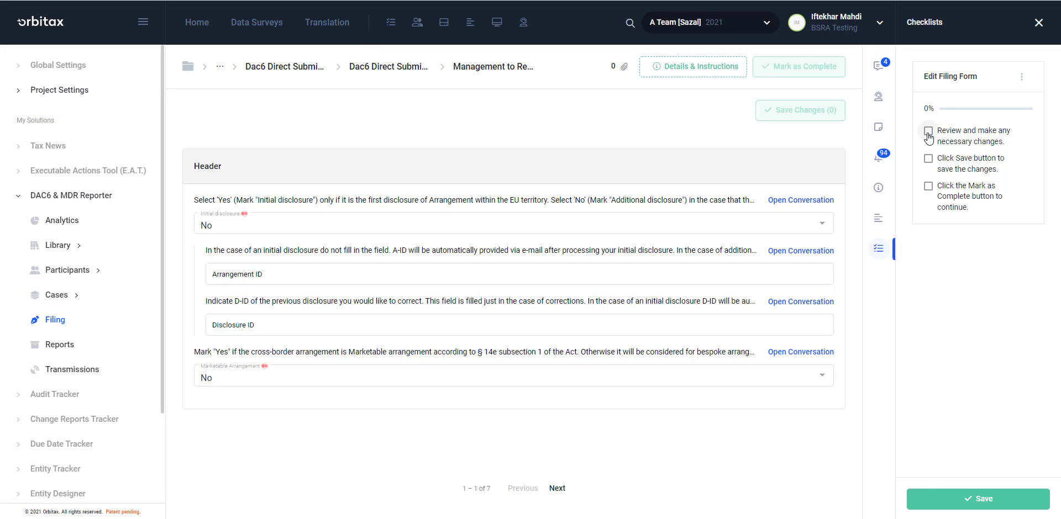
{"action": "left_click", "coordinate": [928, 133]}
{"action": "left_click", "coordinate": [928, 158]}
{"action": "left_click", "coordinate": [928, 186]}
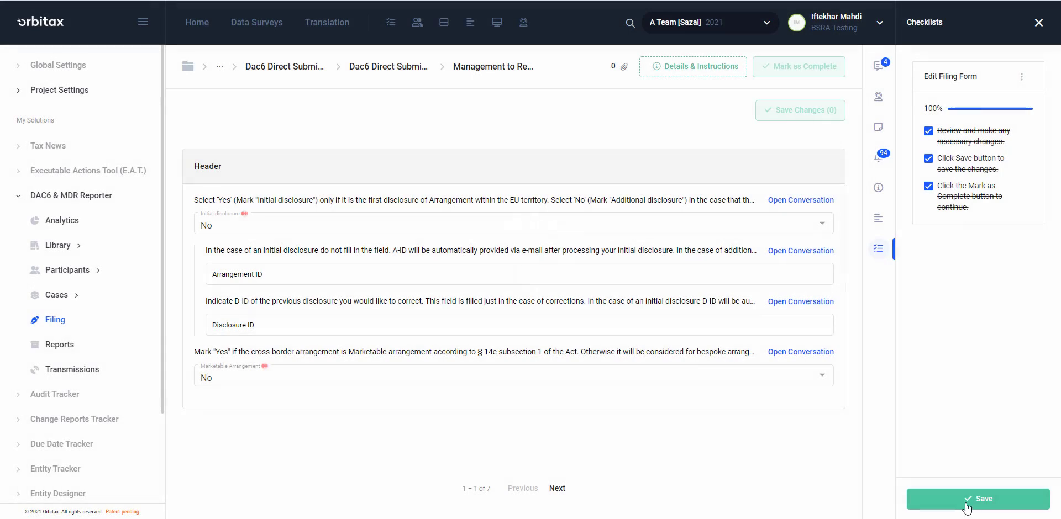
{"action": "left_click", "coordinate": [949, 502]}
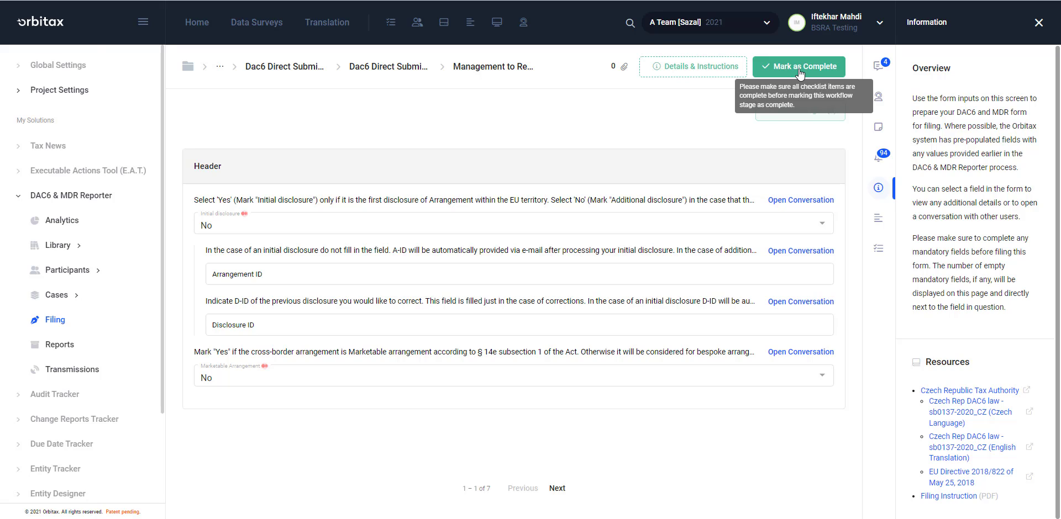
{"action": "left_click", "coordinate": [799, 67]}
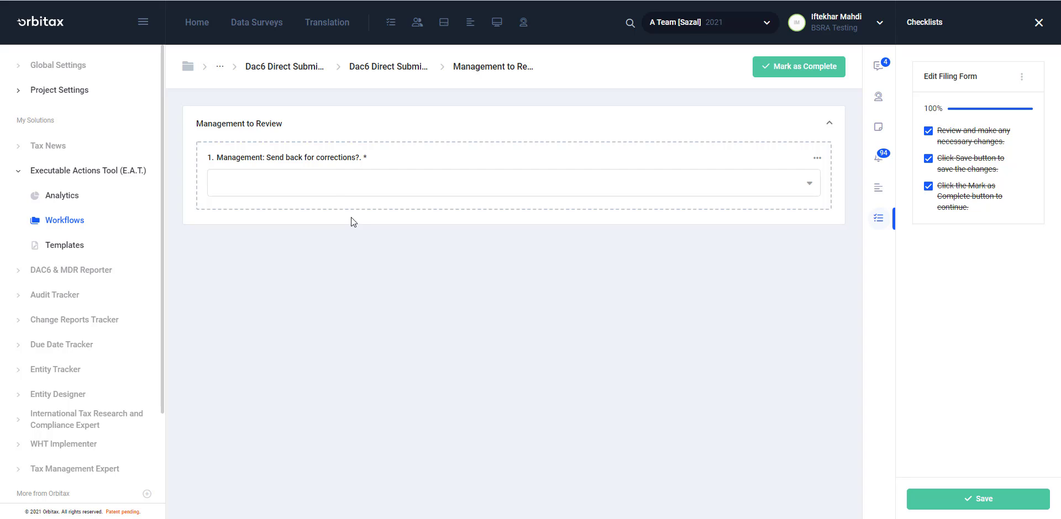
- Answer No to "Management: Send back for corrections?" in the Management to Review stage
{"action": "left_click", "coordinate": [328, 191]}
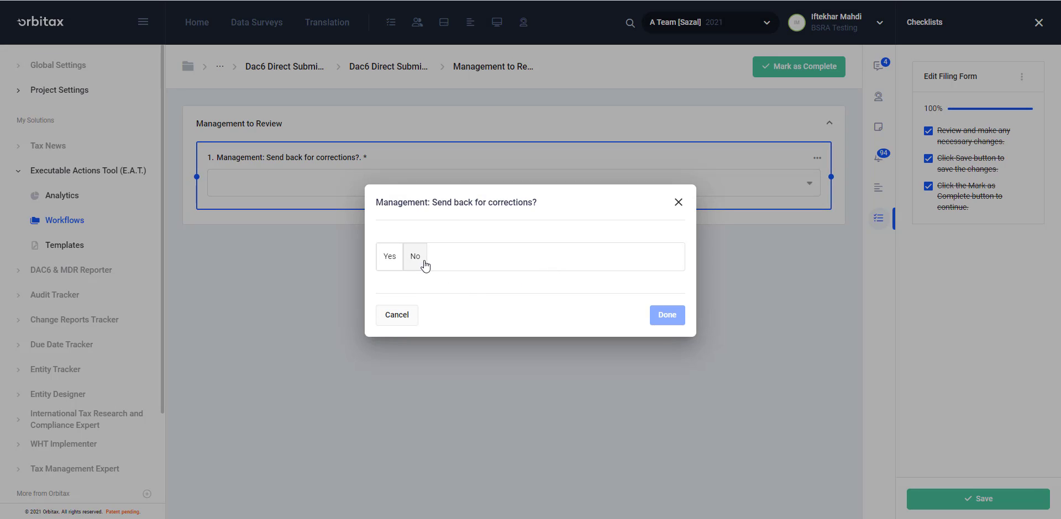
{"action": "left_click", "coordinate": [425, 266]}
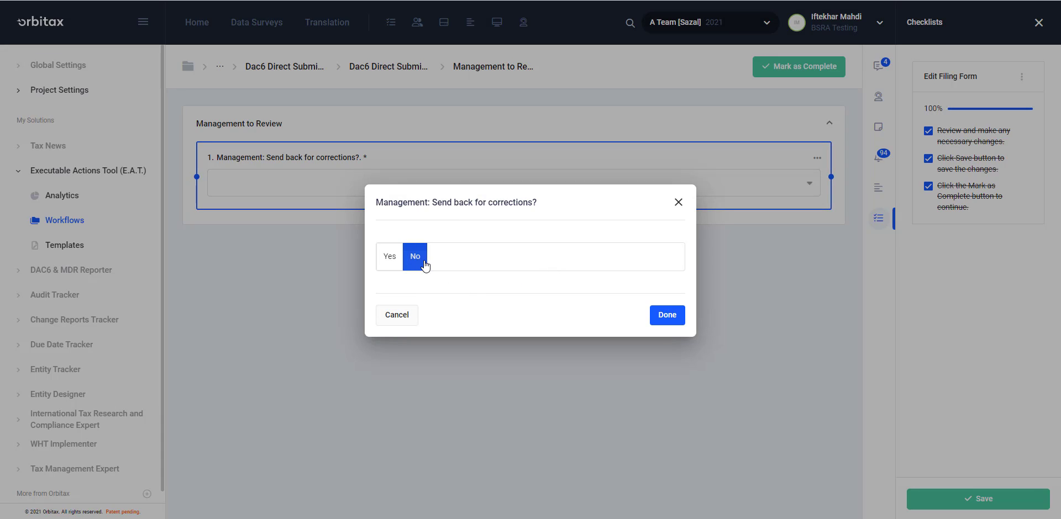
{"action": "left_click", "coordinate": [667, 316]}
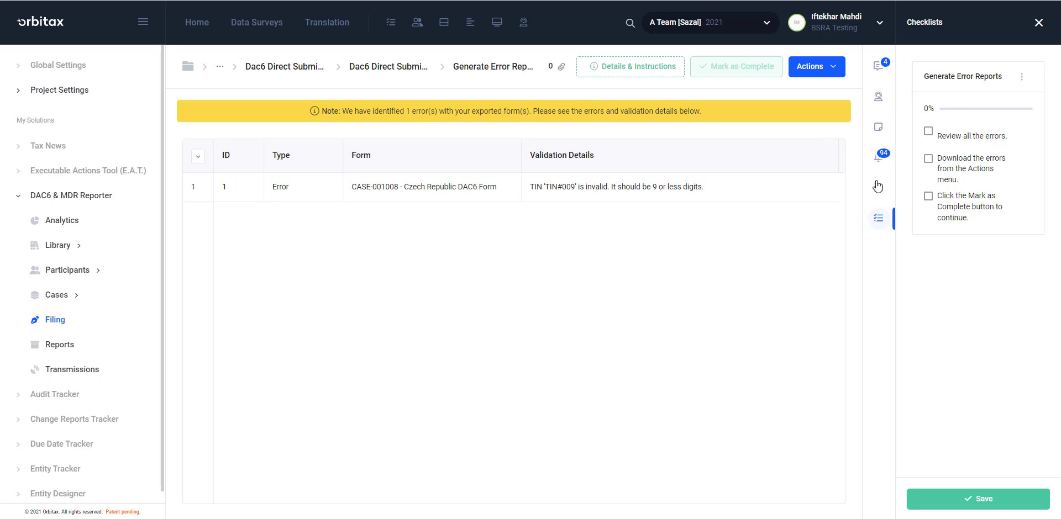
- Check the error download option, complete and save all three Generate Error Reports checklist items, and mark the action as complete
{"action": "left_click", "coordinate": [811, 67]}
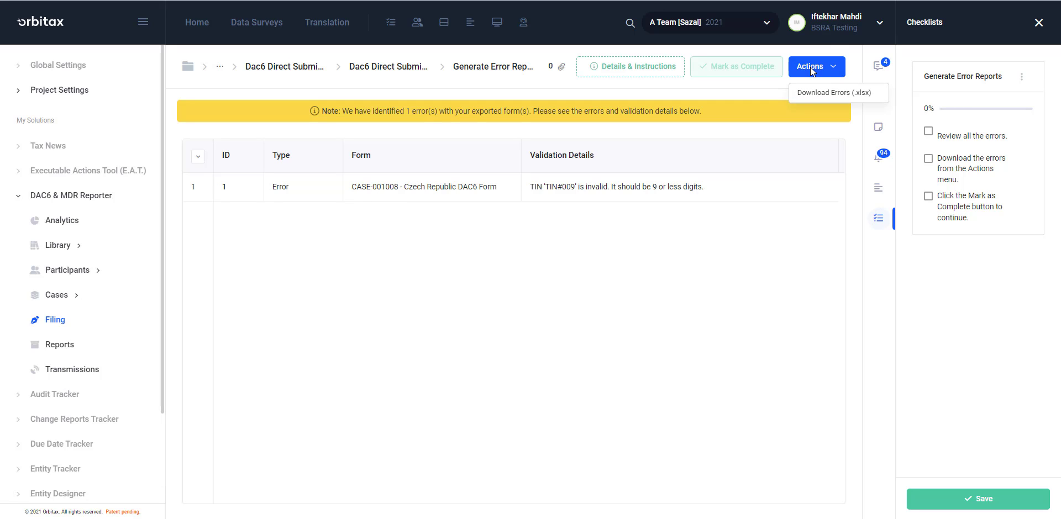
{"action": "left_click", "coordinate": [810, 68]}
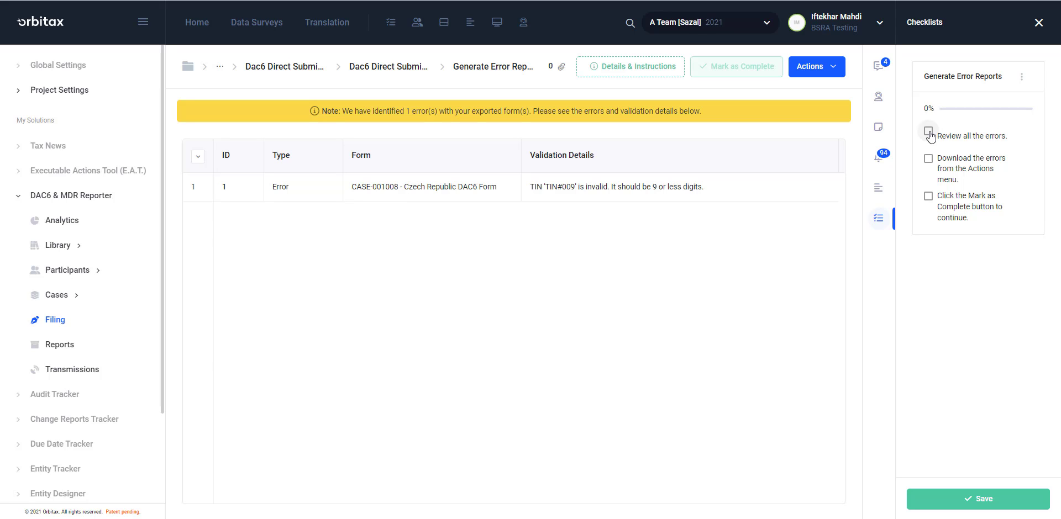
{"action": "left_click", "coordinate": [928, 134]}
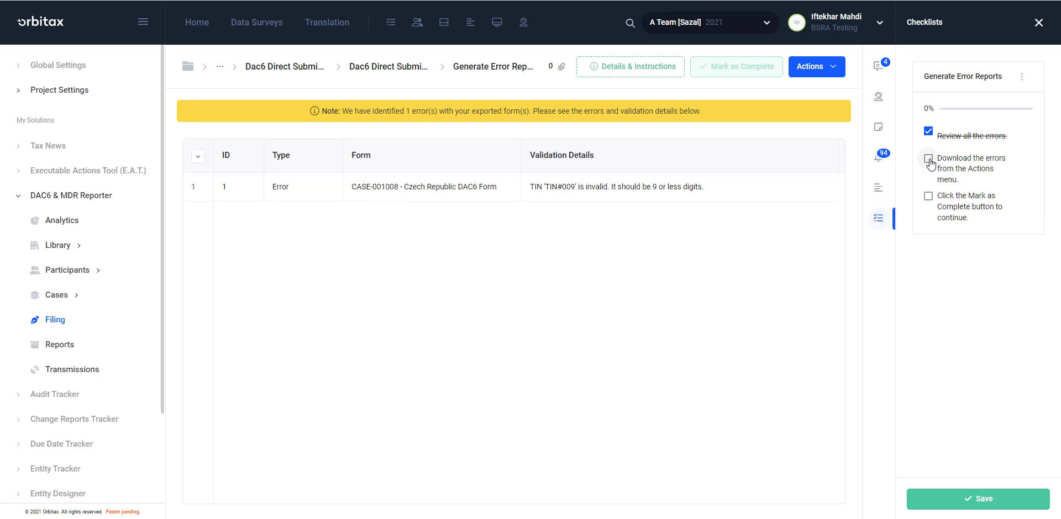
{"action": "left_click", "coordinate": [928, 159]}
{"action": "left_click", "coordinate": [929, 196]}
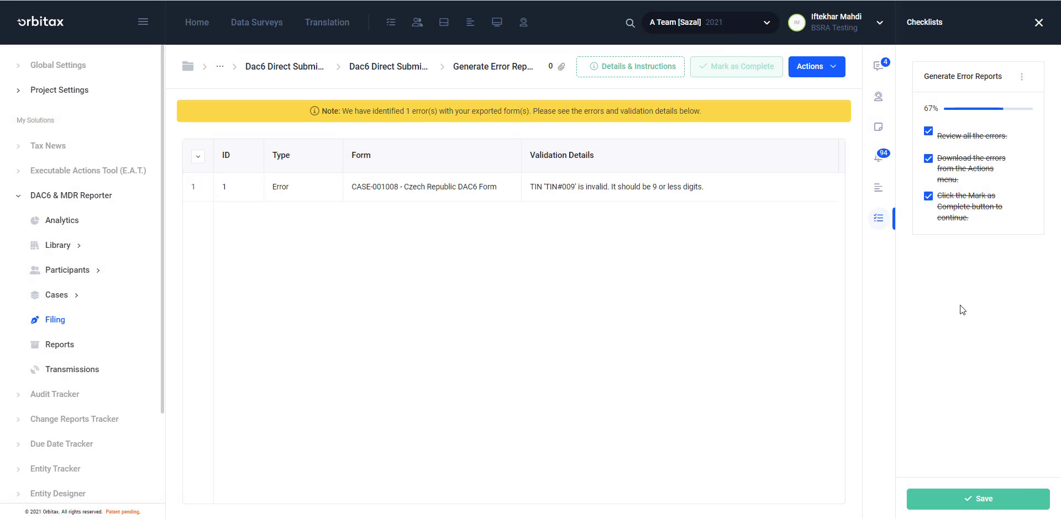
{"action": "left_click", "coordinate": [974, 498]}
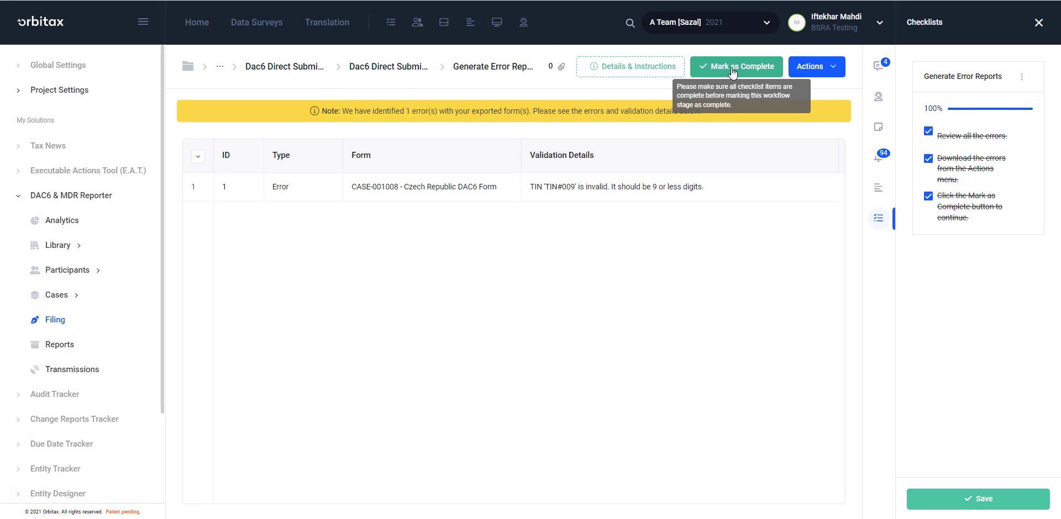
{"action": "left_click", "coordinate": [733, 67]}
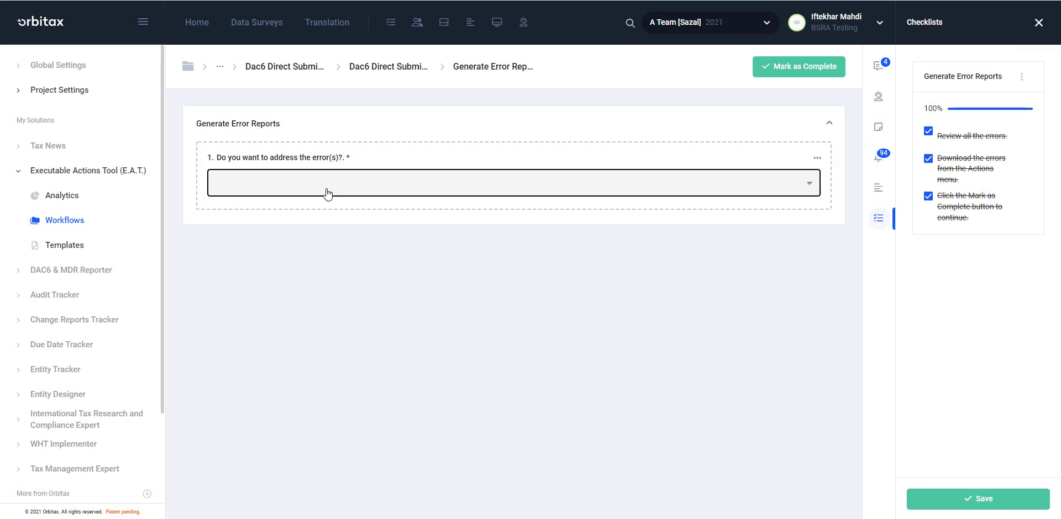
- Answer No to "Do you want to address the error(s)?" in the Generate Error Reports stage
{"action": "left_click", "coordinate": [327, 194]}
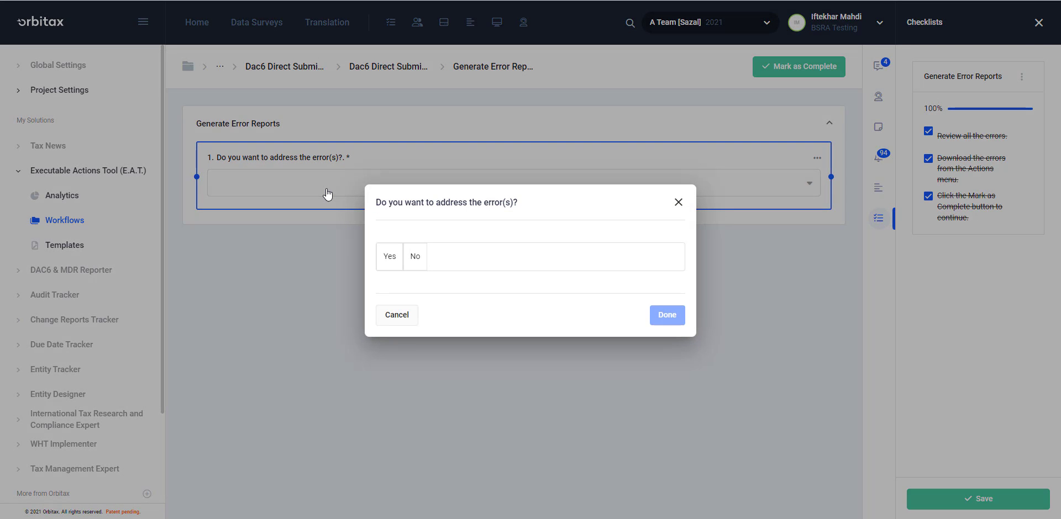
{"action": "left_click", "coordinate": [419, 260]}
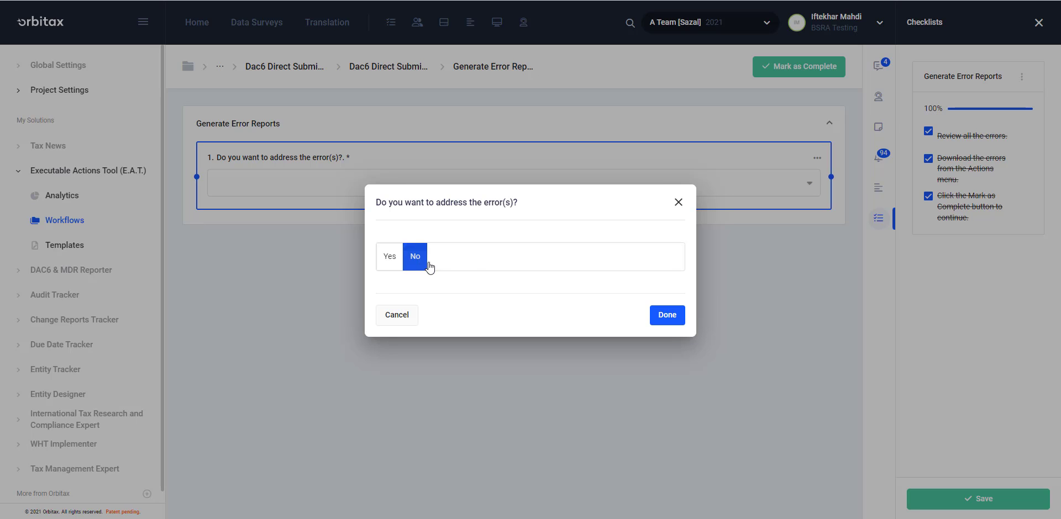
{"action": "left_click", "coordinate": [672, 321]}
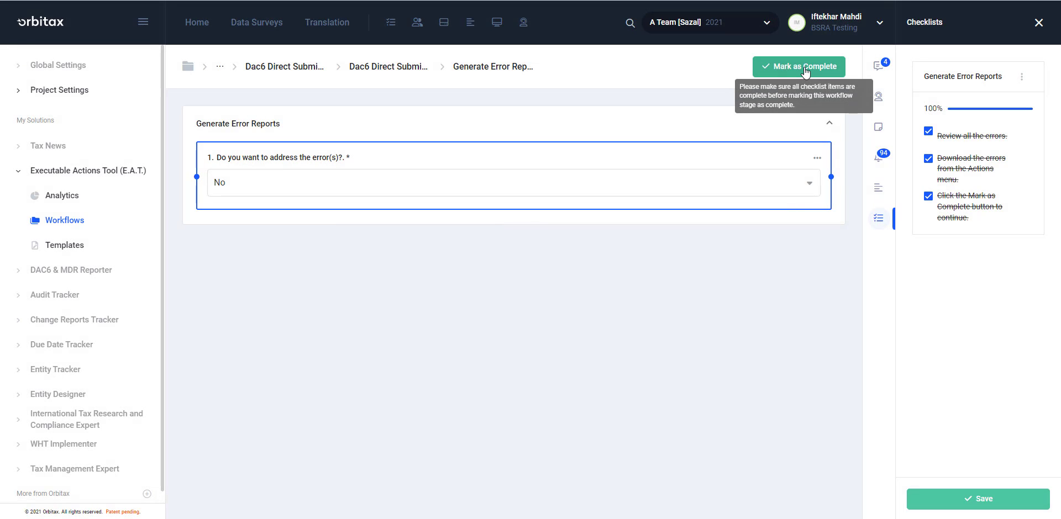
- Mark the Generate Error Reports question as complete and answer Yes to "Do you want to transmit now?"
{"action": "left_click", "coordinate": [805, 71]}
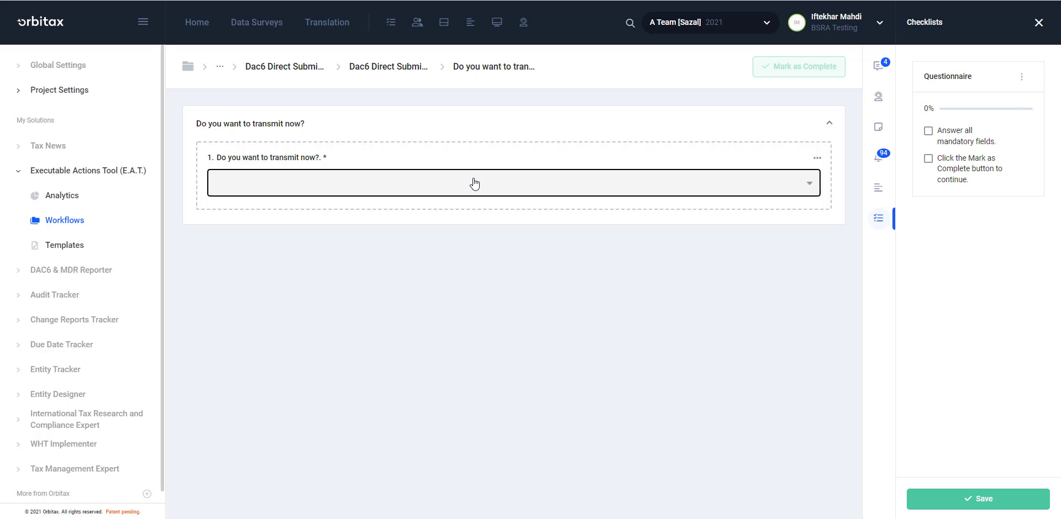
{"action": "left_click", "coordinate": [486, 189]}
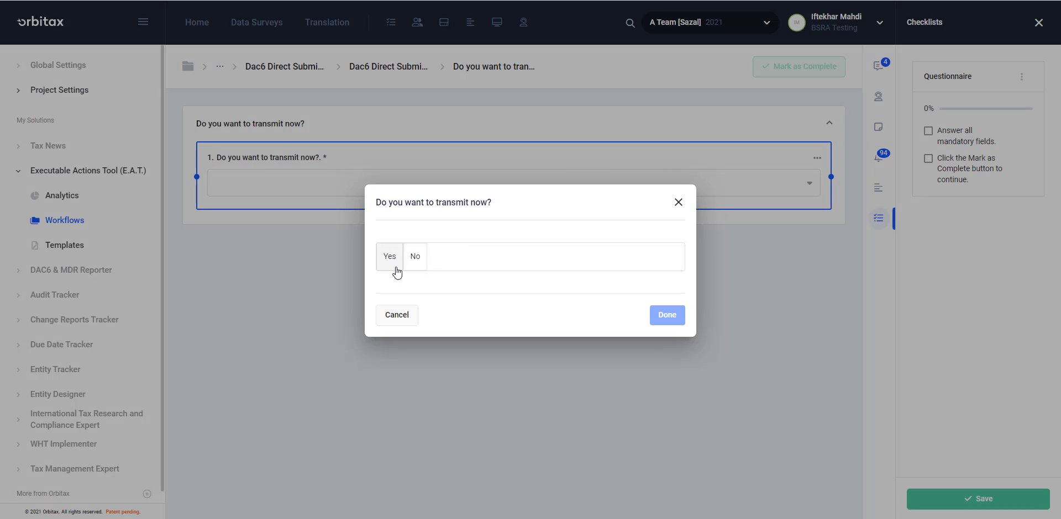
{"action": "left_click", "coordinate": [395, 267]}
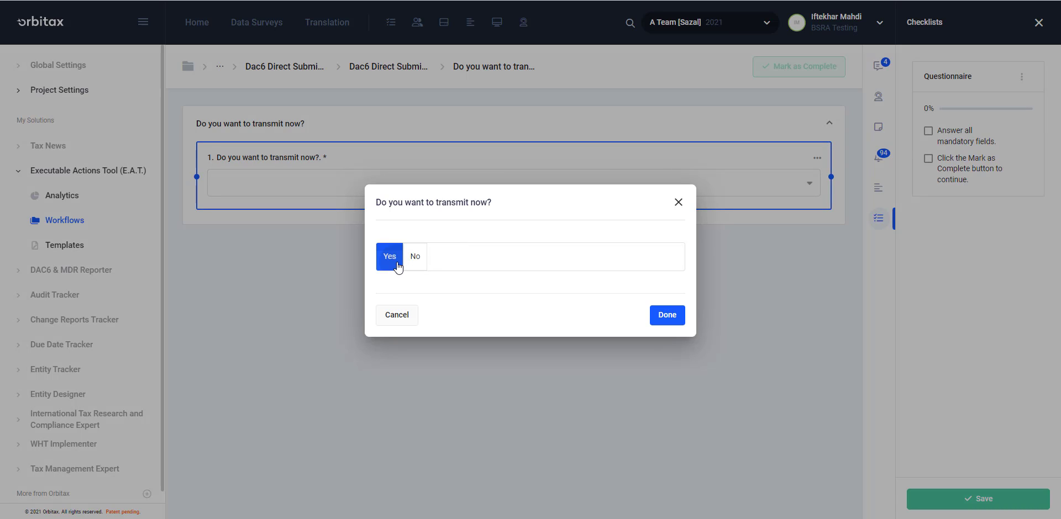
{"action": "left_click", "coordinate": [668, 320]}
- Complete and save both Questionnaire checklist items for the transmit question, and mark the action as complete
{"action": "left_click", "coordinate": [928, 132]}
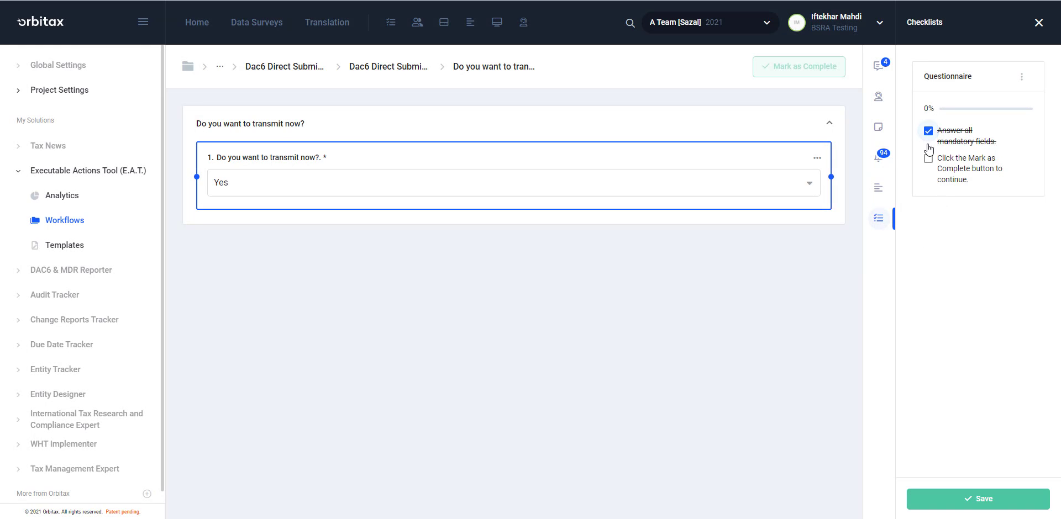
{"action": "left_click", "coordinate": [928, 158]}
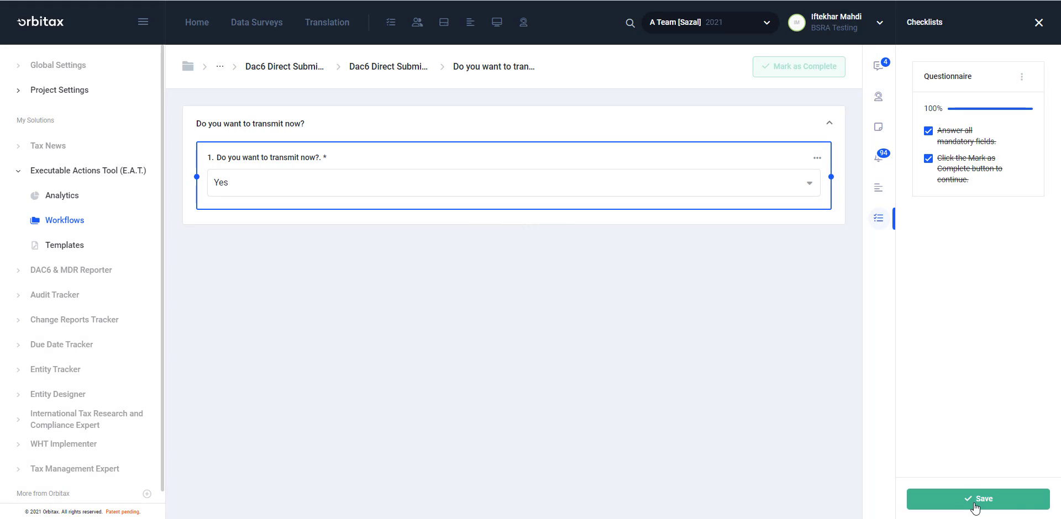
{"action": "left_click", "coordinate": [975, 507]}
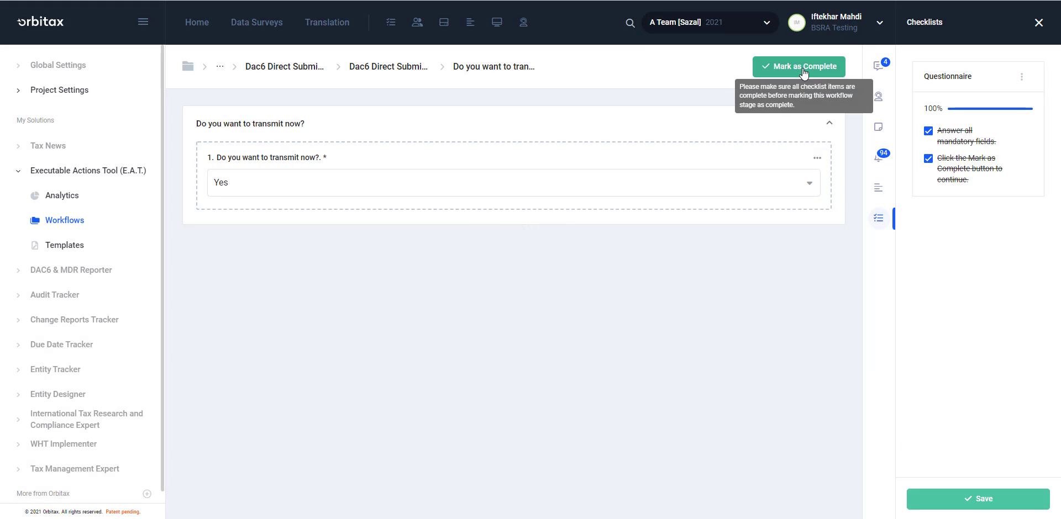
{"action": "left_click", "coordinate": [804, 71]}
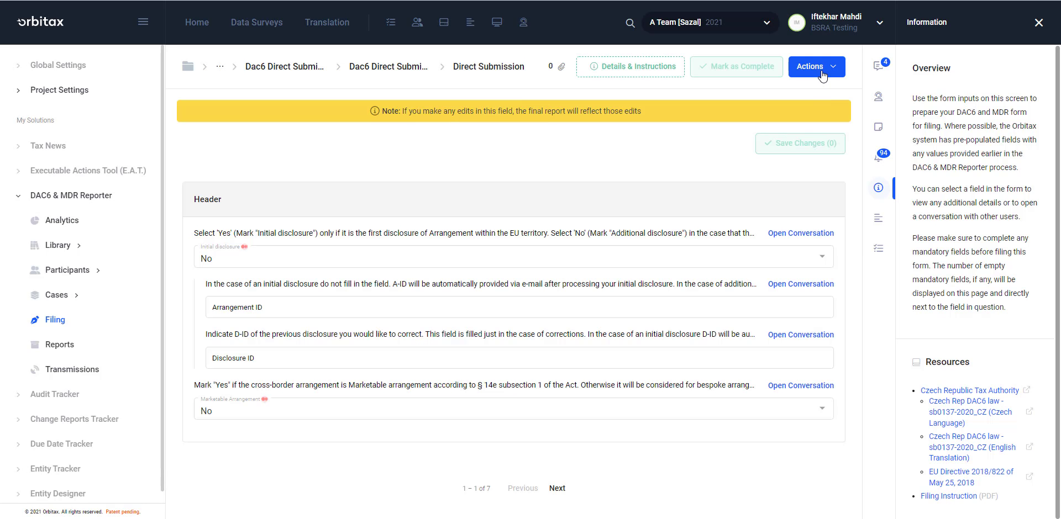
- Check the available export formats for the selected case's form in the Direct Submission stage, and leave the export without downloading
{"action": "left_click", "coordinate": [823, 75]}
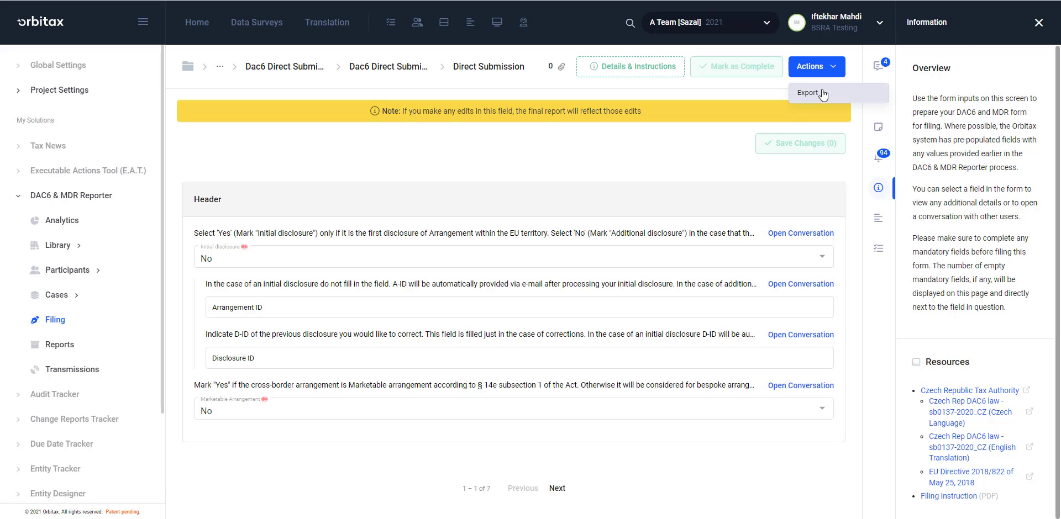
{"action": "left_click", "coordinate": [823, 94]}
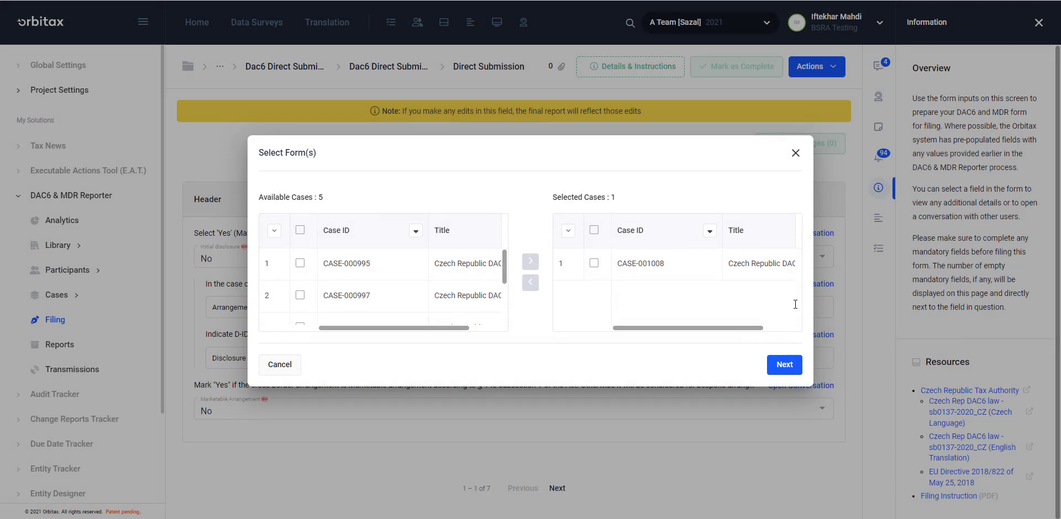
{"action": "left_click", "coordinate": [785, 365]}
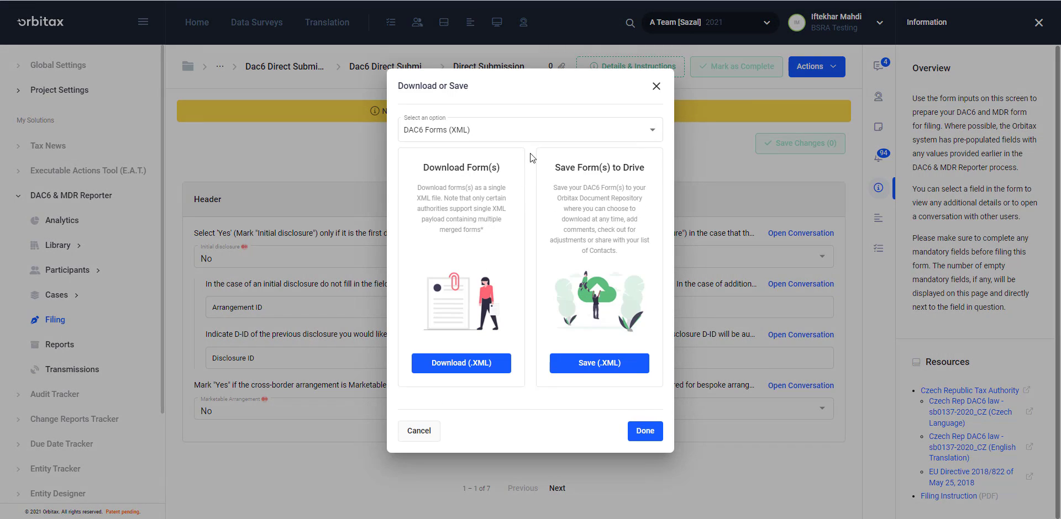
{"action": "left_click", "coordinate": [526, 135]}
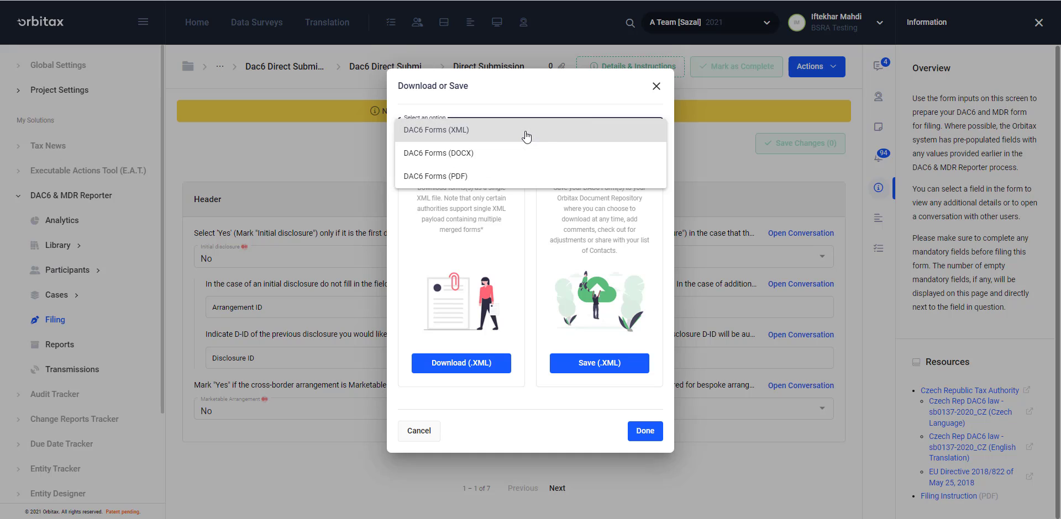
{"action": "left_click", "coordinate": [658, 89]}
{"action": "left_click", "coordinate": [658, 88]}
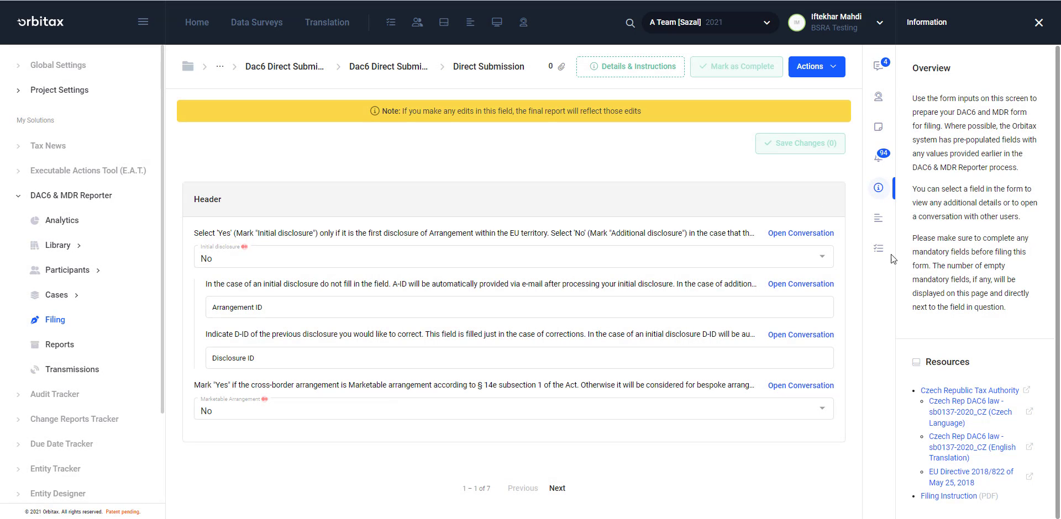
- Complete and save both Direct Submission checklist items, and mark the action as complete
{"action": "left_click", "coordinate": [878, 255]}
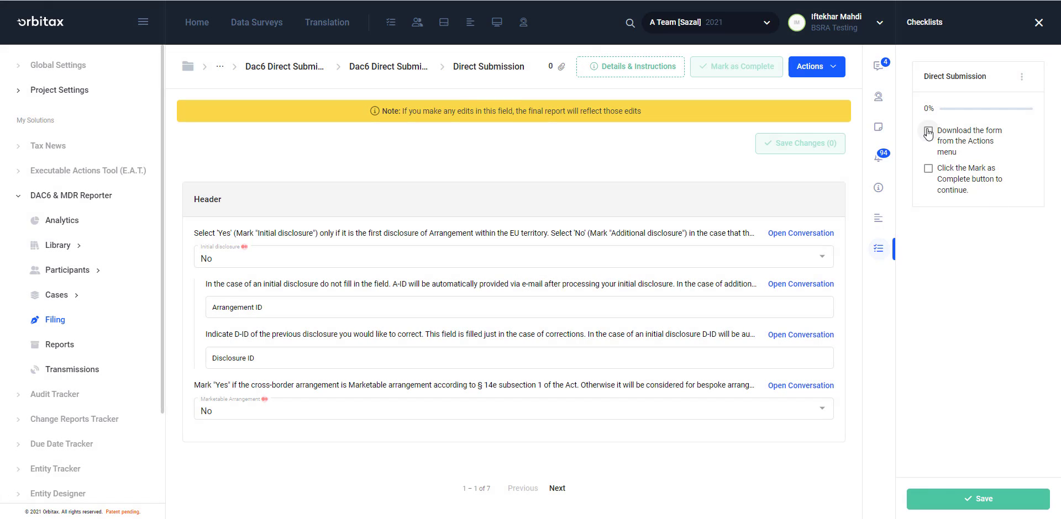
{"action": "left_click", "coordinate": [928, 131]}
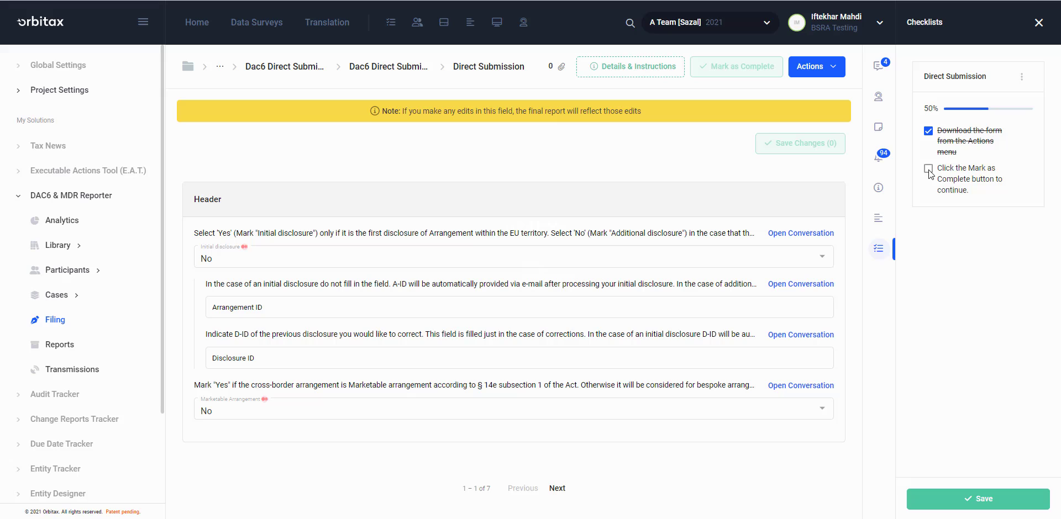
{"action": "left_click", "coordinate": [928, 169]}
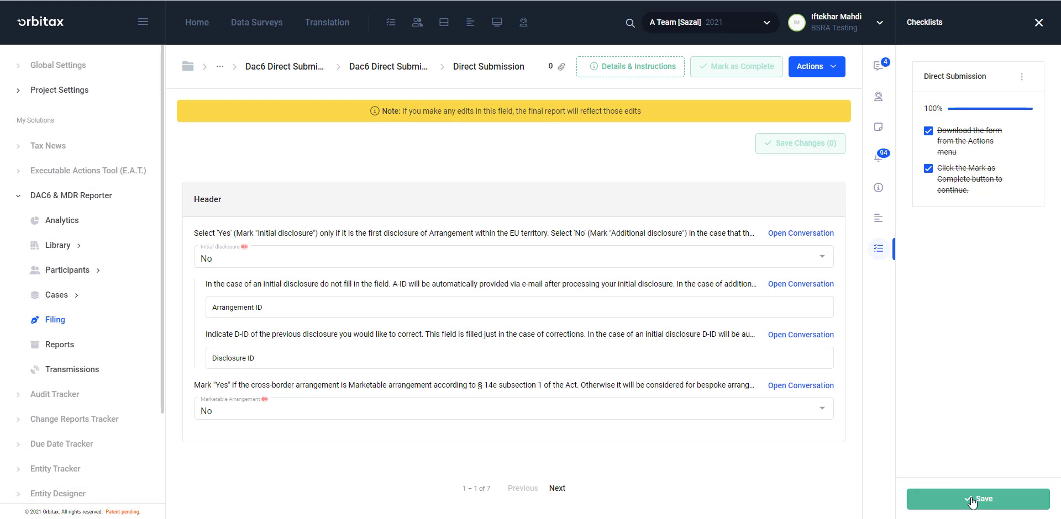
{"action": "left_click", "coordinate": [972, 500]}
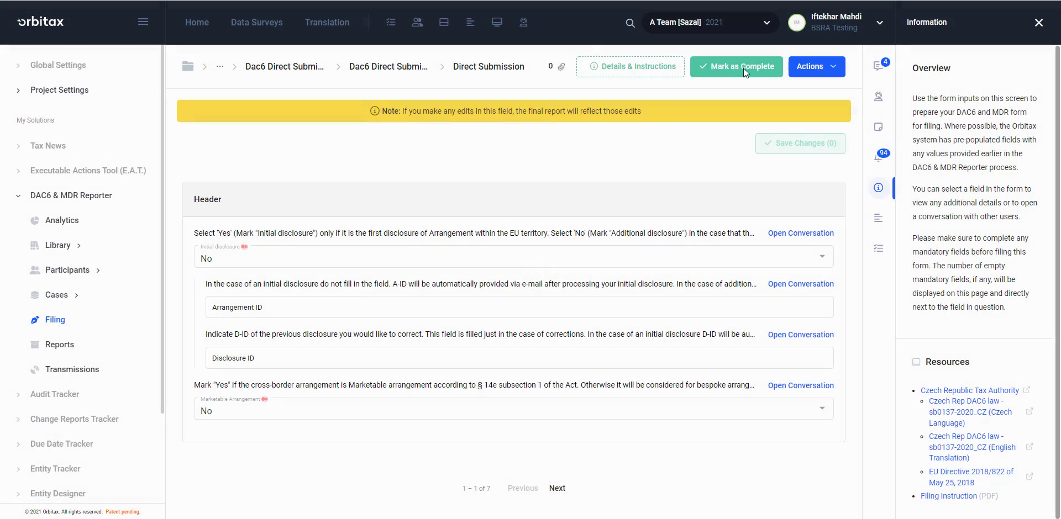
{"action": "left_click", "coordinate": [741, 68]}
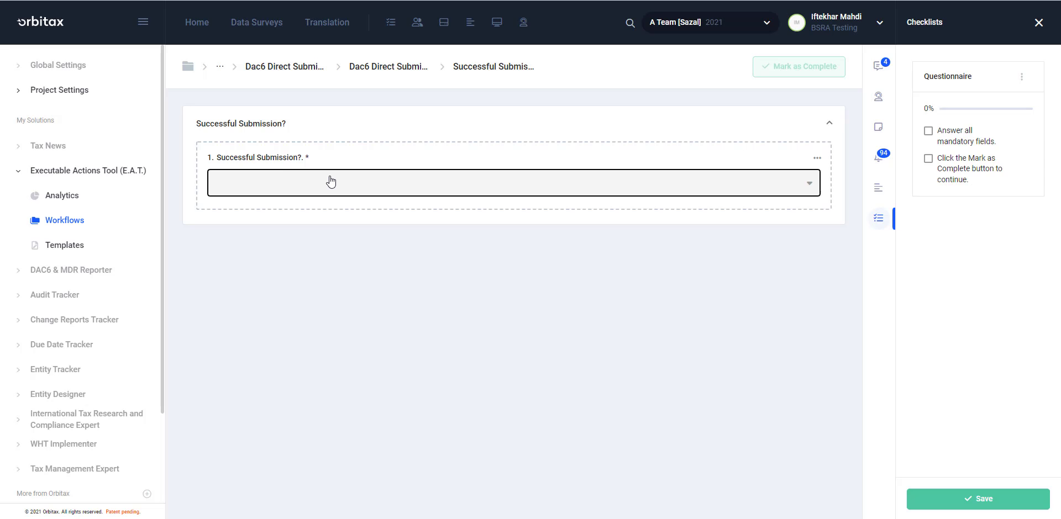
- Answer Yes to "Successful Submission?"
{"action": "left_click", "coordinate": [330, 181]}
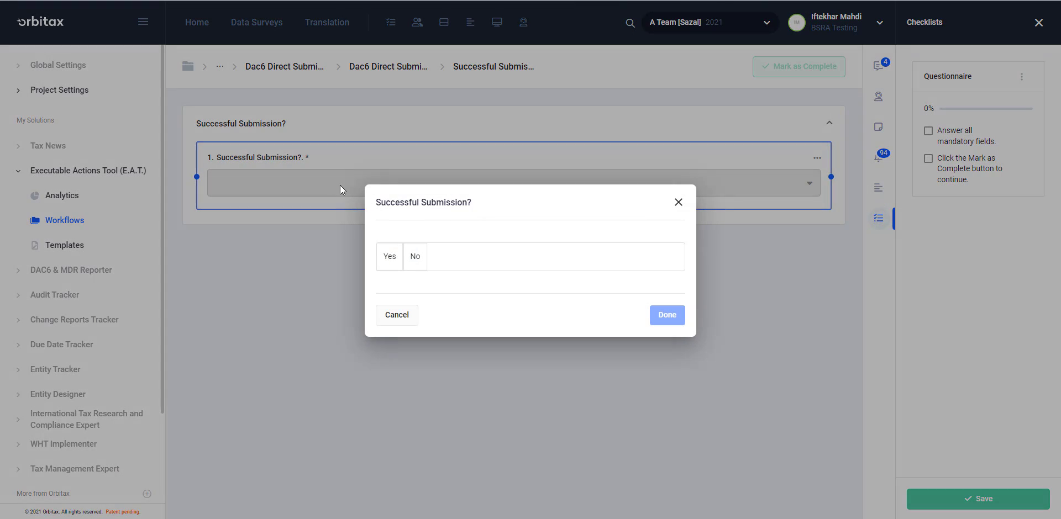
{"action": "left_click", "coordinate": [390, 257]}
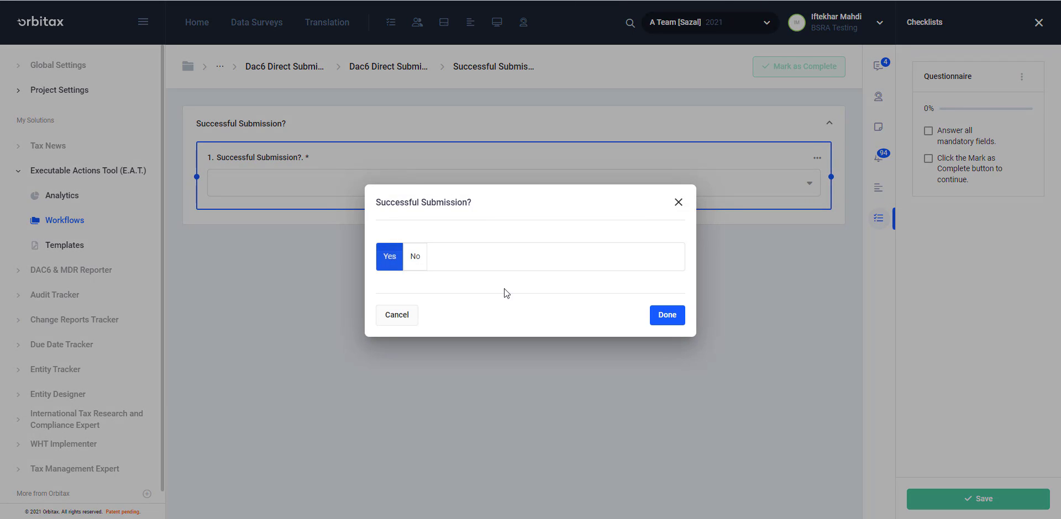
{"action": "left_click", "coordinate": [667, 316]}
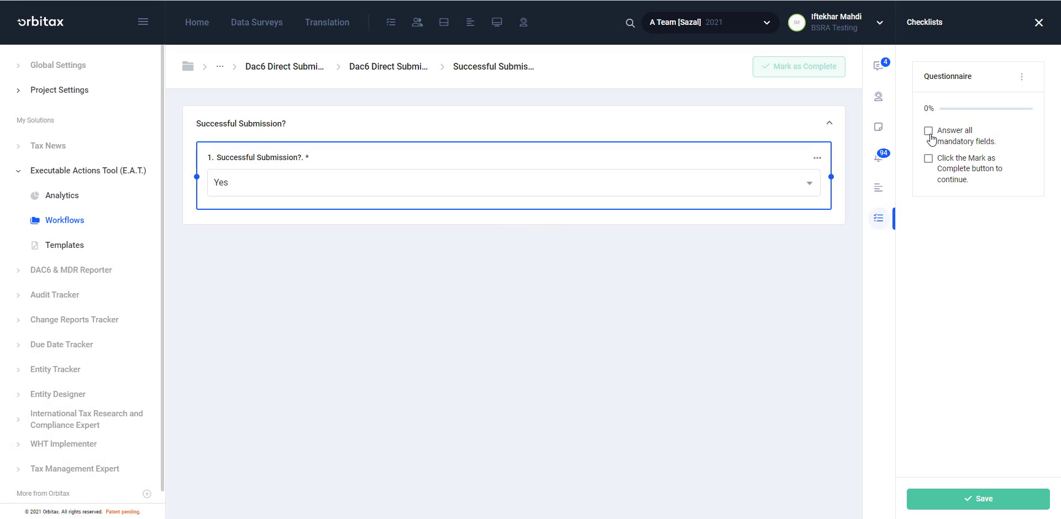
- Complete and save both Questionnaire checklist items for the successful submission question, and mark the action as complete
{"action": "left_click", "coordinate": [928, 132]}
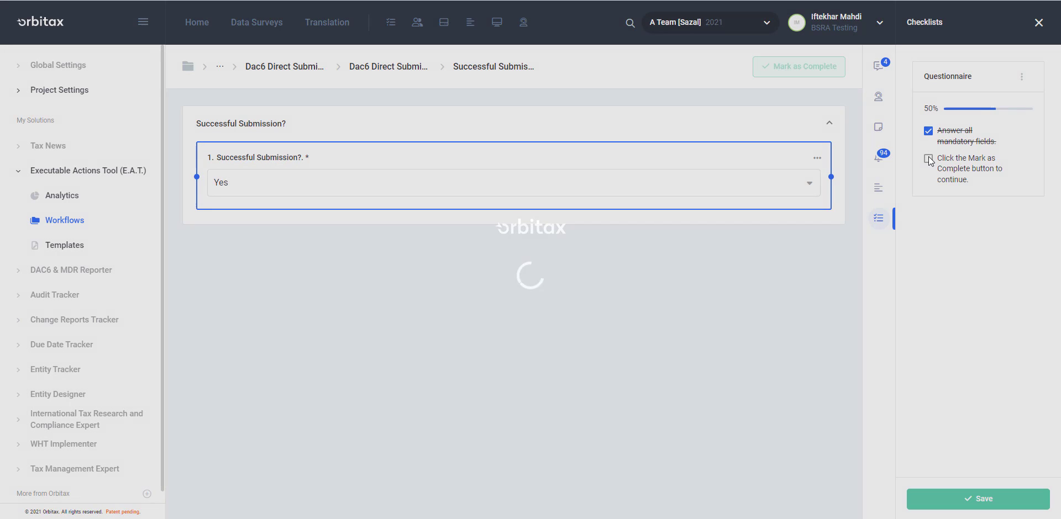
{"action": "left_click", "coordinate": [929, 159]}
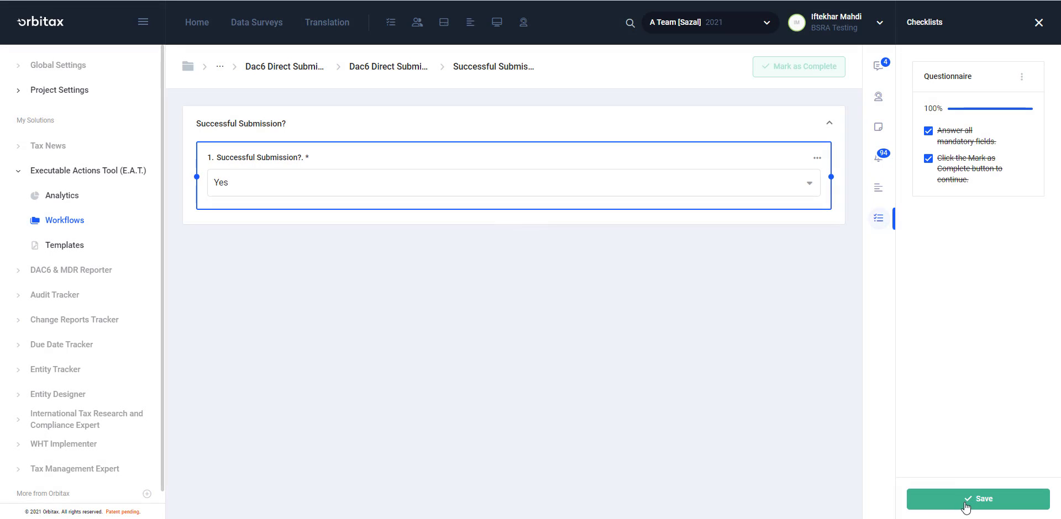
{"action": "left_click", "coordinate": [965, 503]}
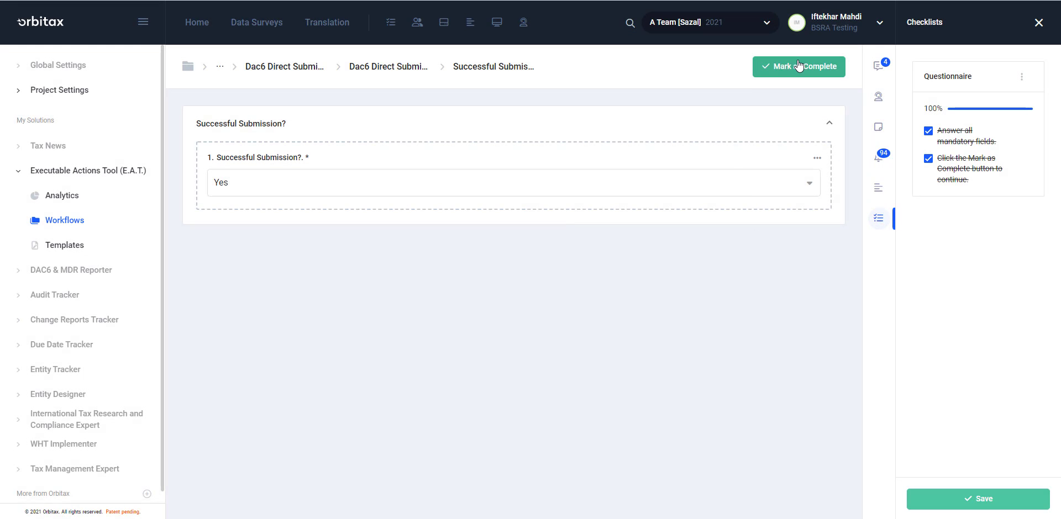
{"action": "left_click", "coordinate": [801, 67]}
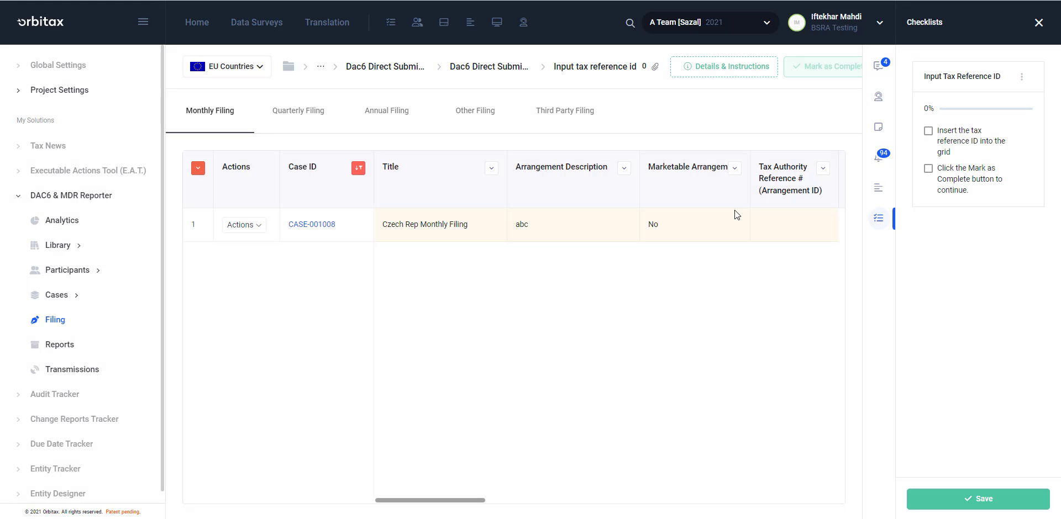
- Check the Tax Authority Reference # (Arrangement ID) entry for the Czech Rep Monthly Filing case, and close it without entering a value
{"action": "left_click_drag", "start_coordinate": [470, 501], "coordinate": [532, 504]}
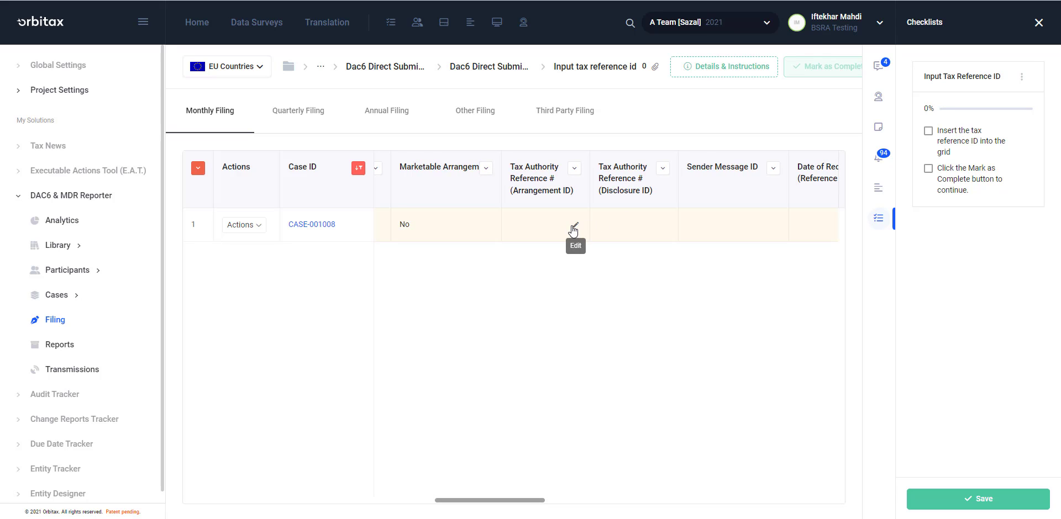
{"action": "left_click", "coordinate": [574, 226]}
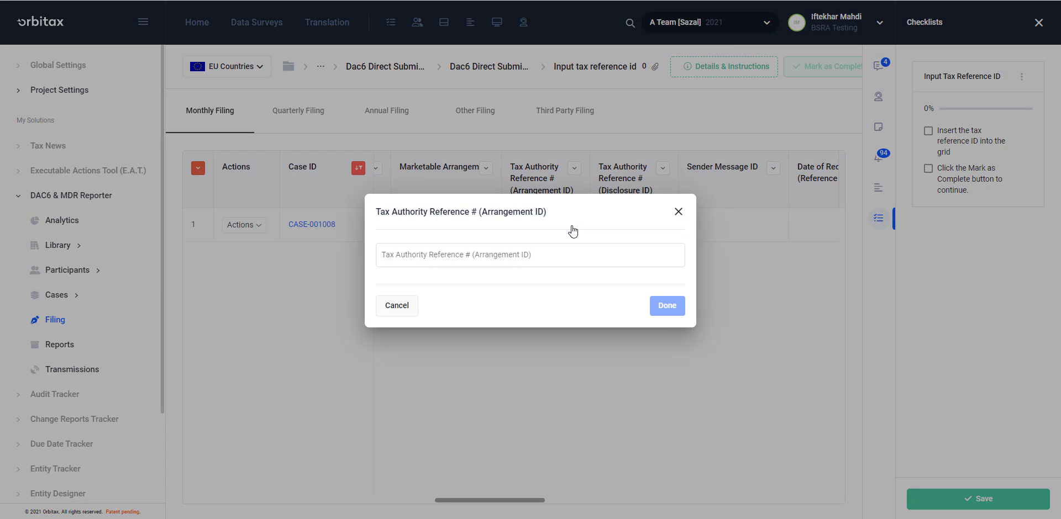
{"action": "left_click", "coordinate": [677, 213]}
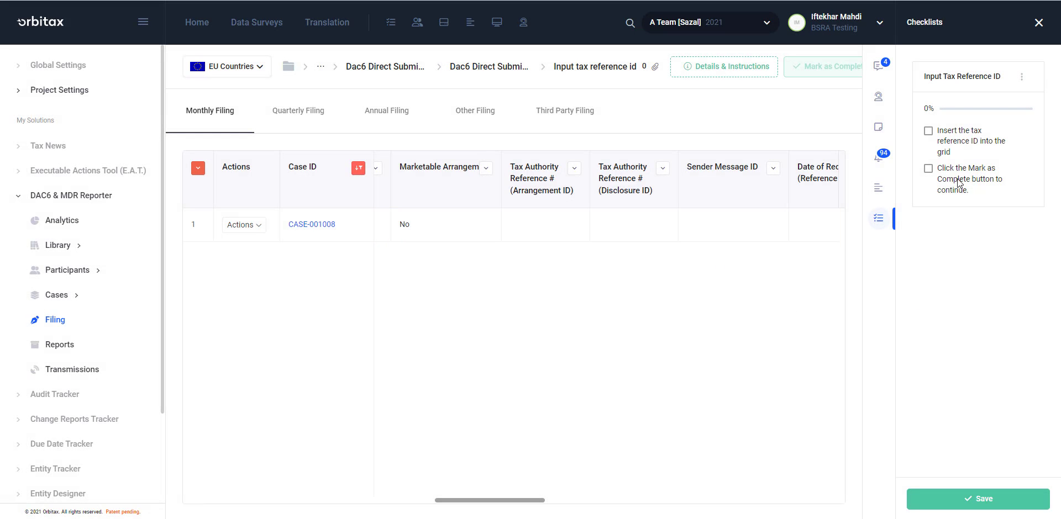
- Complete and save both Input Tax Reference ID checklist items, and mark the action as complete
{"action": "left_click", "coordinate": [928, 132]}
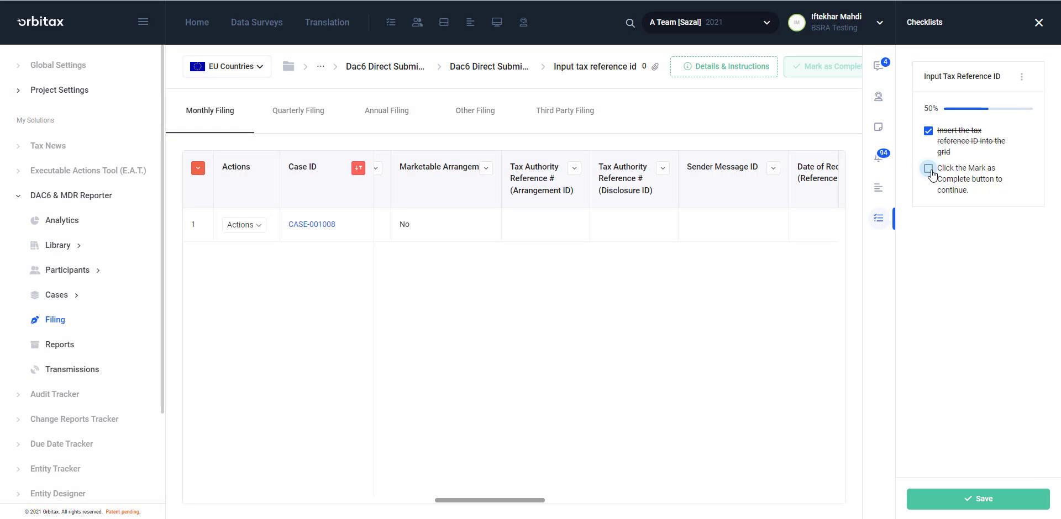
{"action": "left_click", "coordinate": [928, 169]}
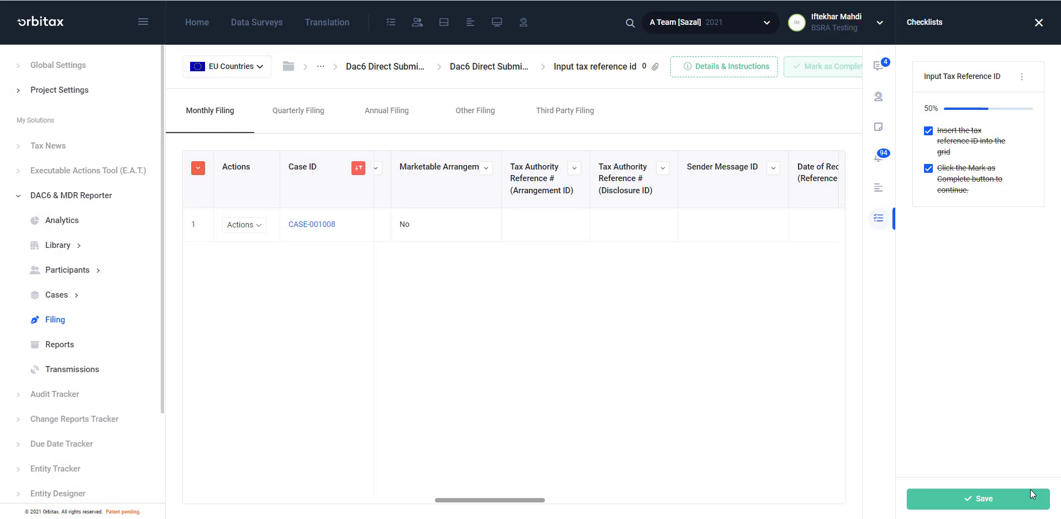
{"action": "left_click", "coordinate": [988, 500]}
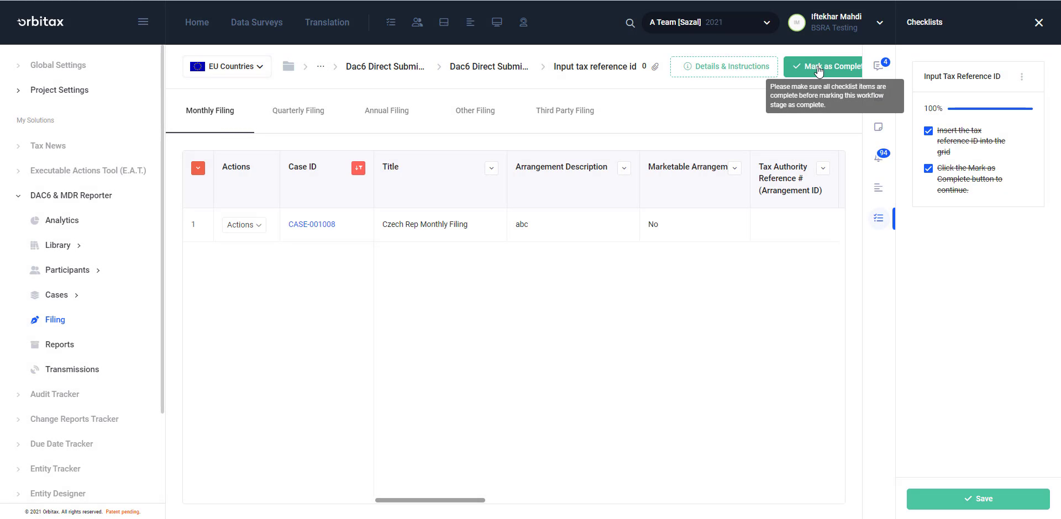
{"action": "left_click", "coordinate": [818, 71]}
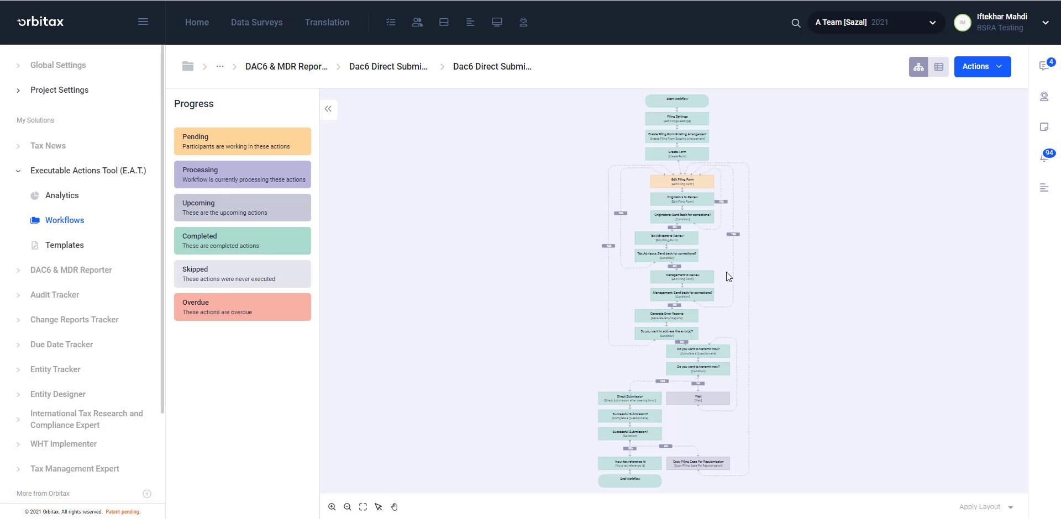